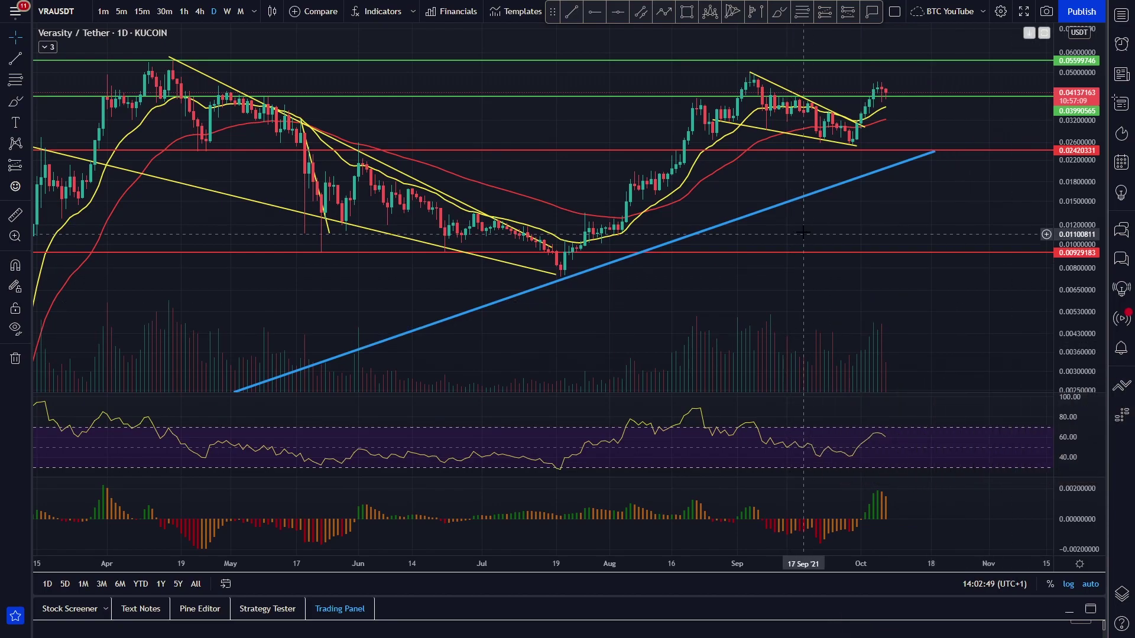
scroll(808, 226, "up", 5)
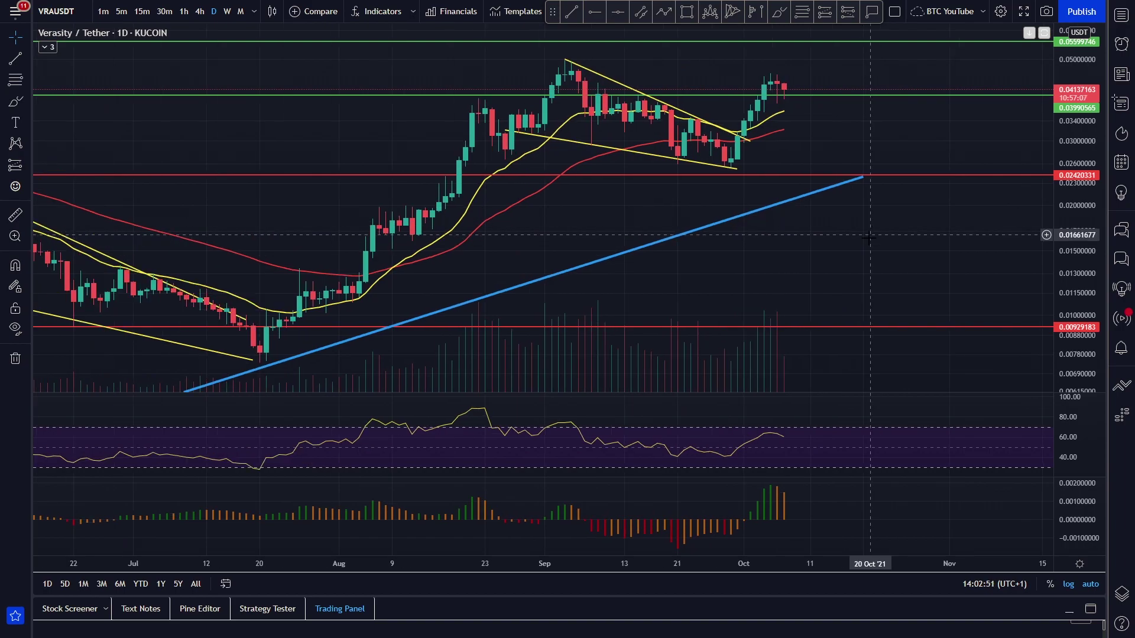
scroll(822, 253, "down", 3)
scroll(899, 225, "down", 3)
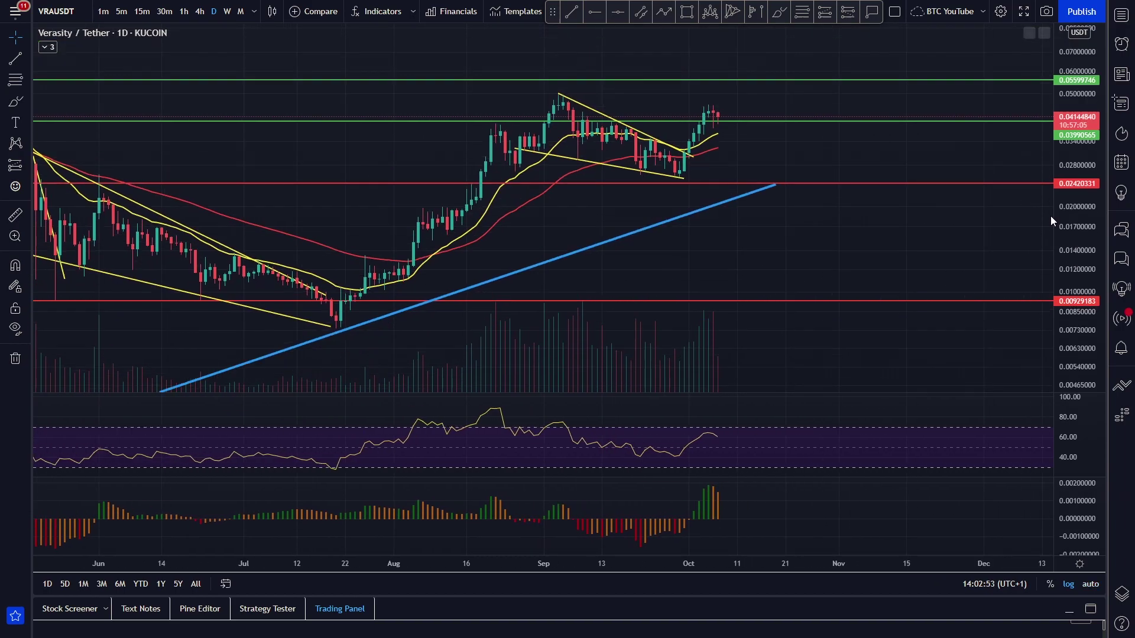
left_click_drag(895, 224, 862, 255)
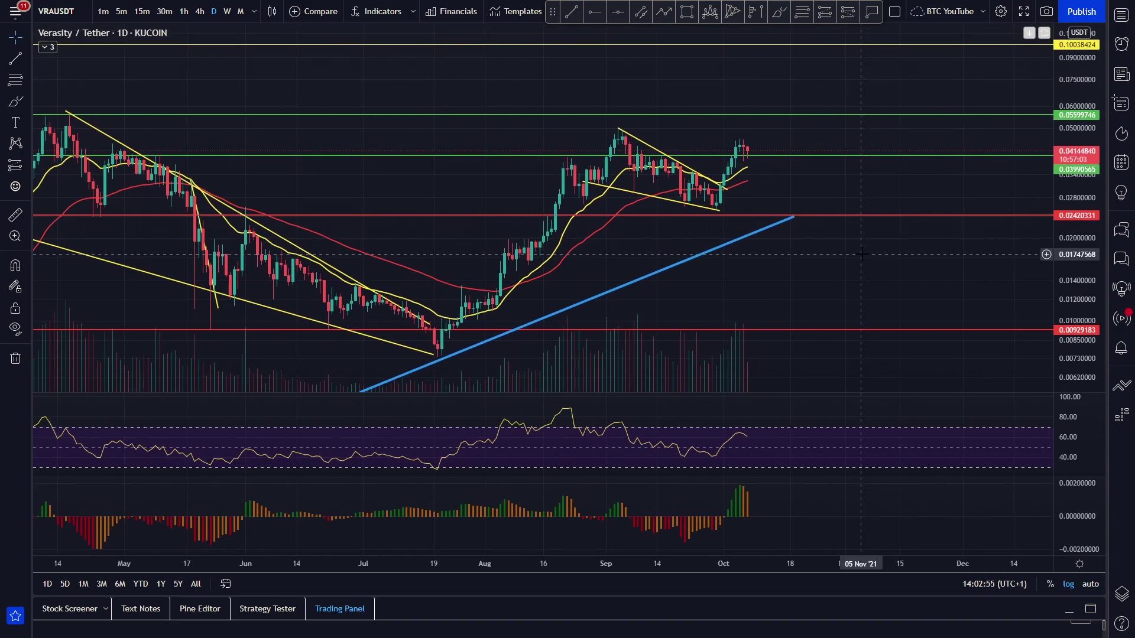
left_click_drag(844, 271, 862, 302)
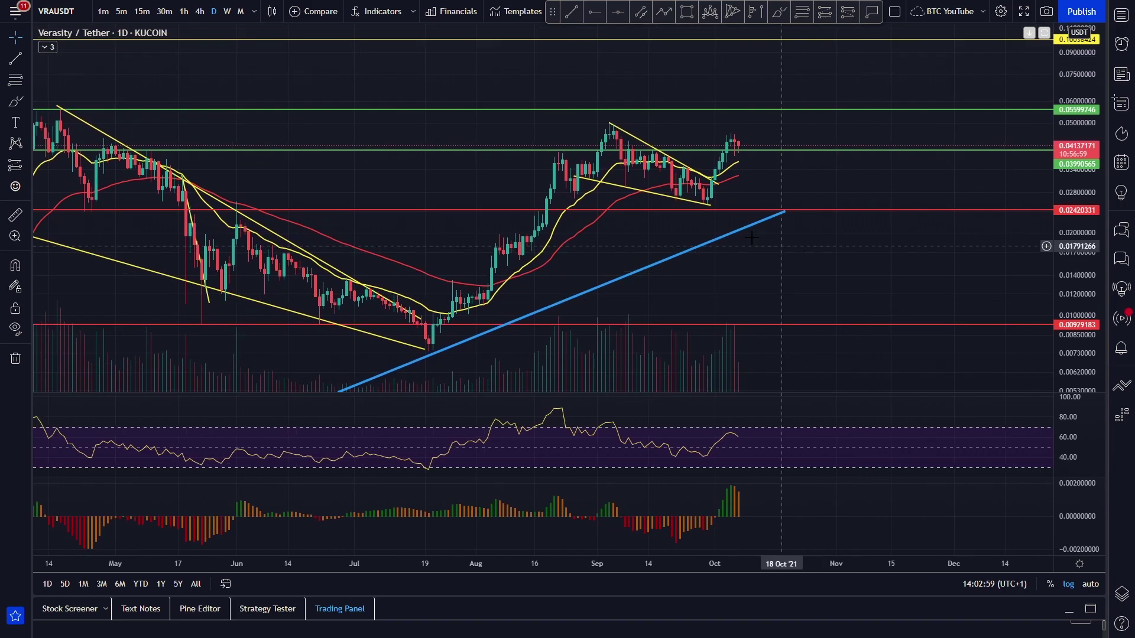
- Switch the chart to the Bitstamp BTCUSD symbol
left_click(72, 15)
type("BTCUSD")
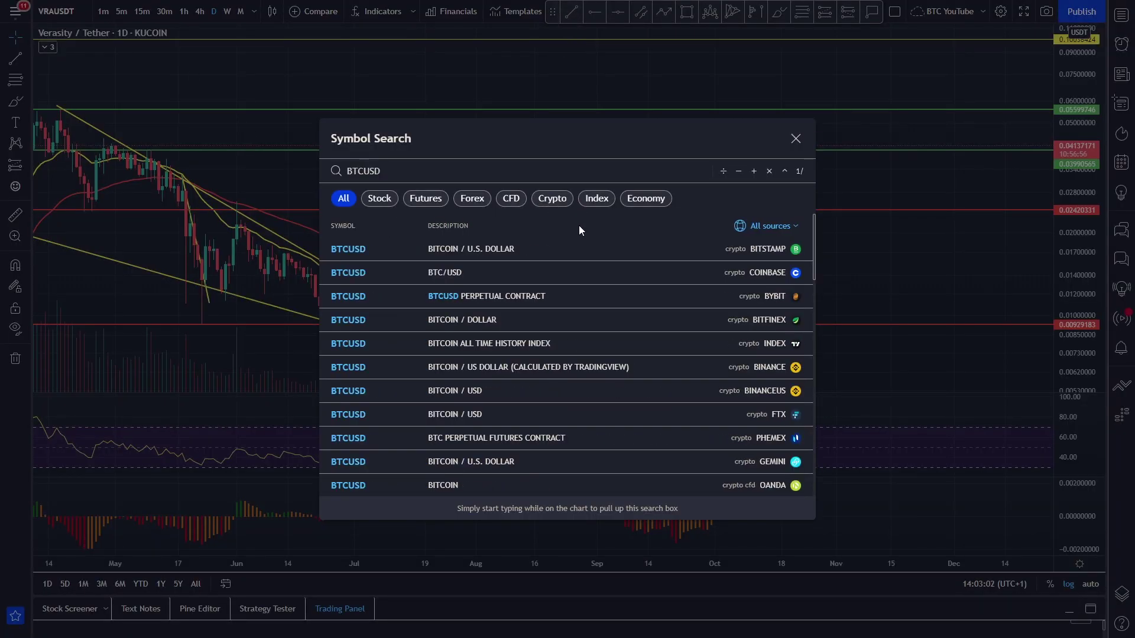
left_click(579, 249)
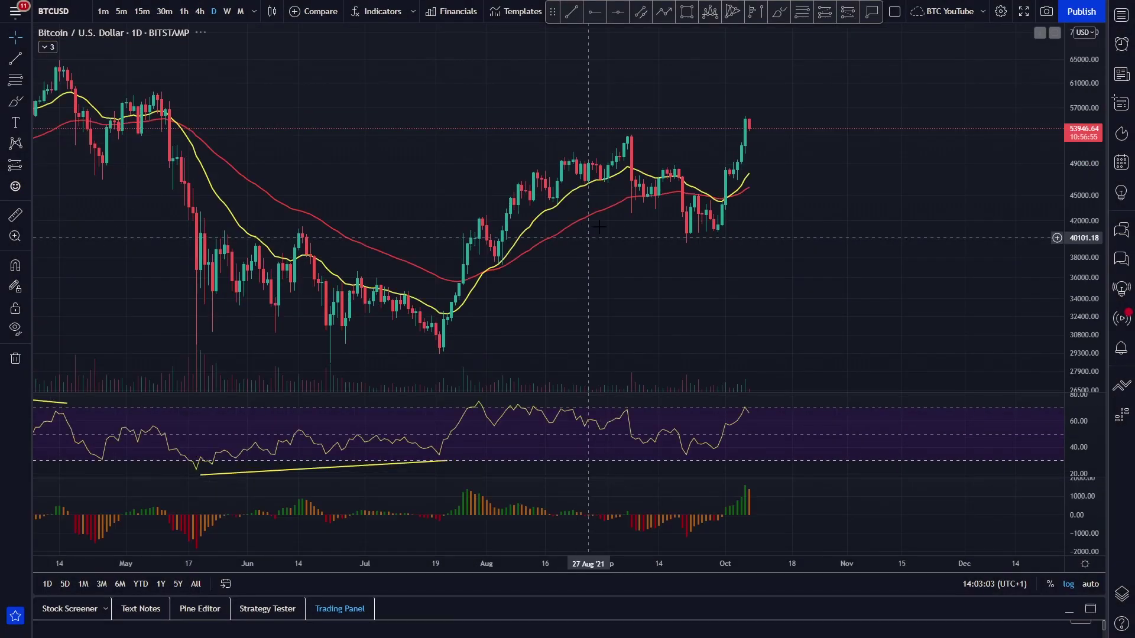
- Brush a rising swing path from the July low to early November, mark the September high, and undo the strokes
scroll(711, 294, "up", 2)
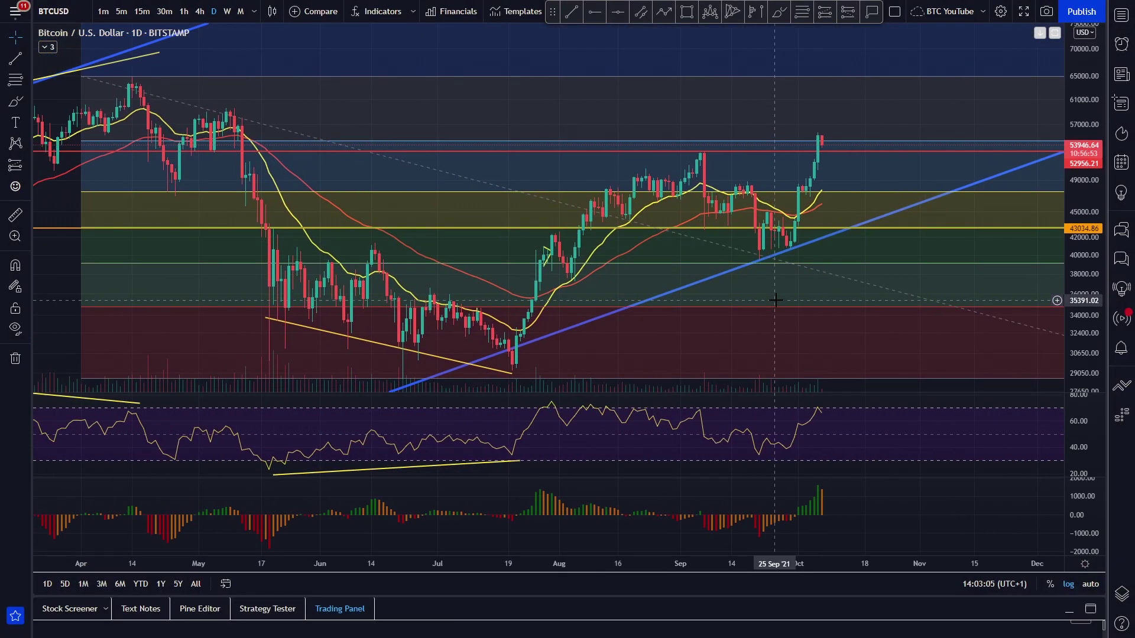
left_click(779, 11)
mouse_move(416, 362)
left_mouse_down()
mouse_move(616, 171)
mouse_move(686, 239)
mouse_move(784, 122)
mouse_move(852, 144)
left_mouse_up()
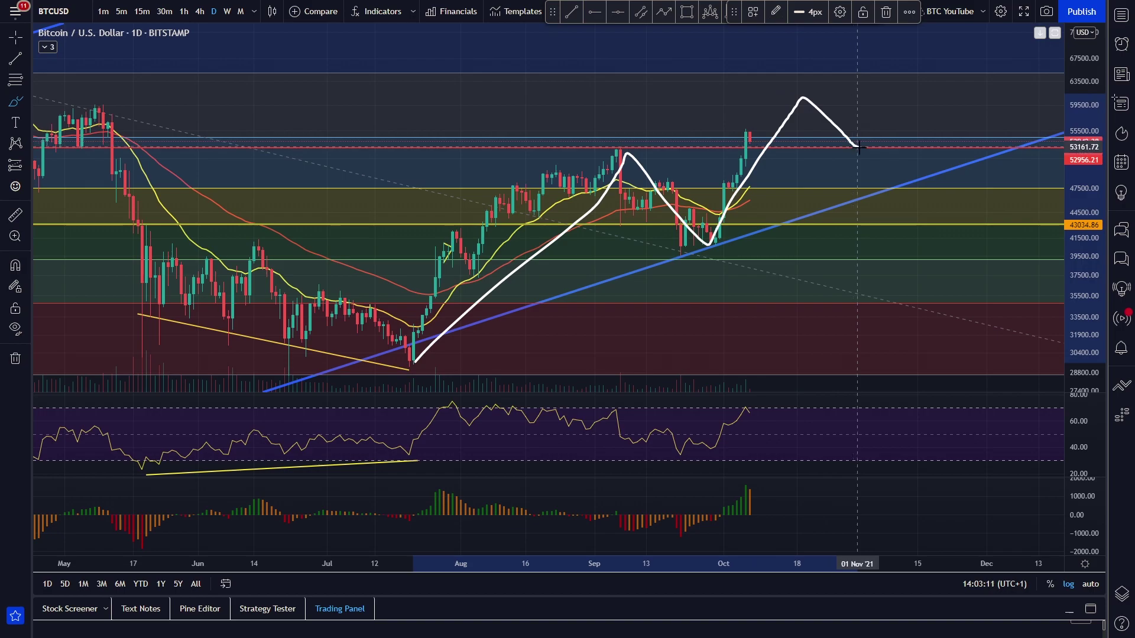
left_click_drag(593, 154, 660, 146)
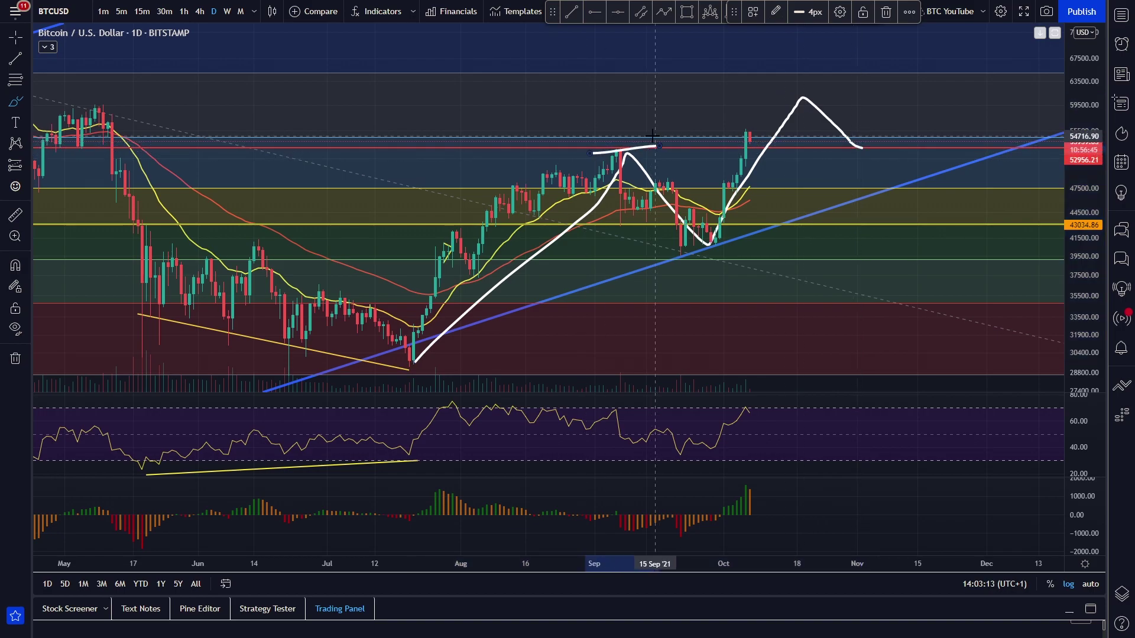
left_click_drag(862, 135, 934, 36)
key("ctrl+z")
key("ctrl+z")
key("ctrl+z")
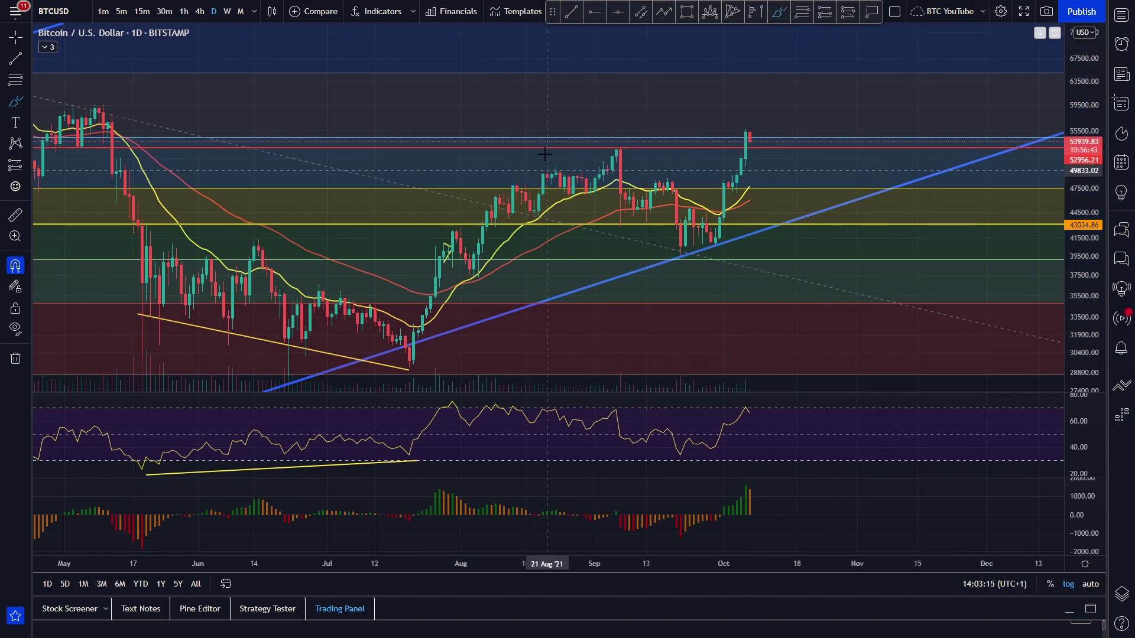
- Brush short marks above Bitcoin's April and May highs, and undo the May mark
scroll(544, 153, "down", 2)
left_click_drag(177, 70, 261, 65)
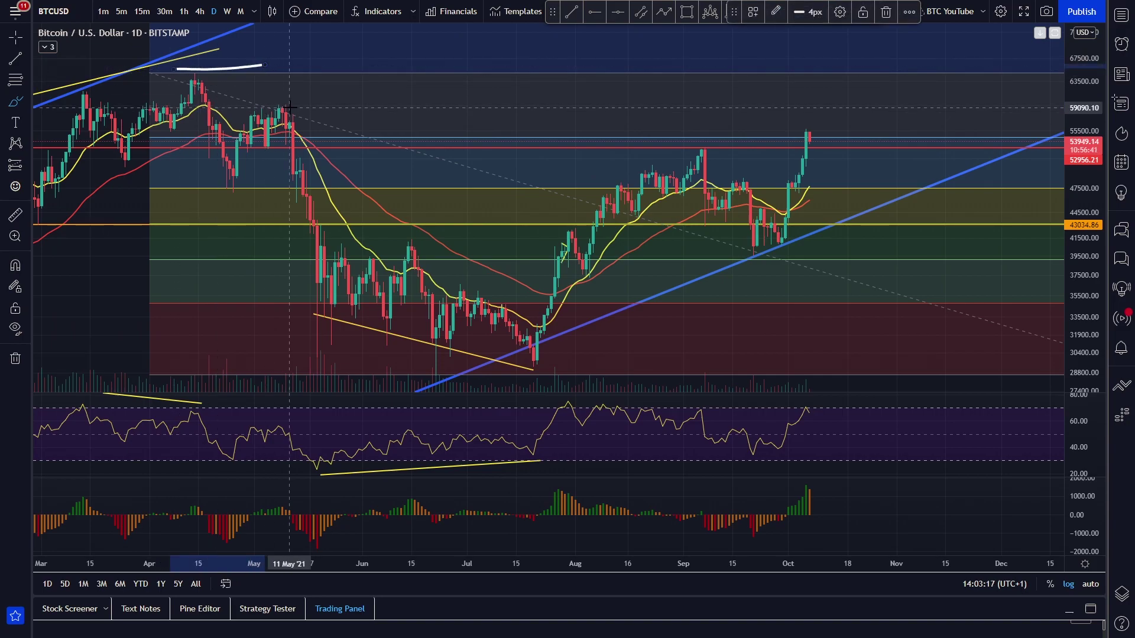
left_click_drag(239, 101, 308, 99)
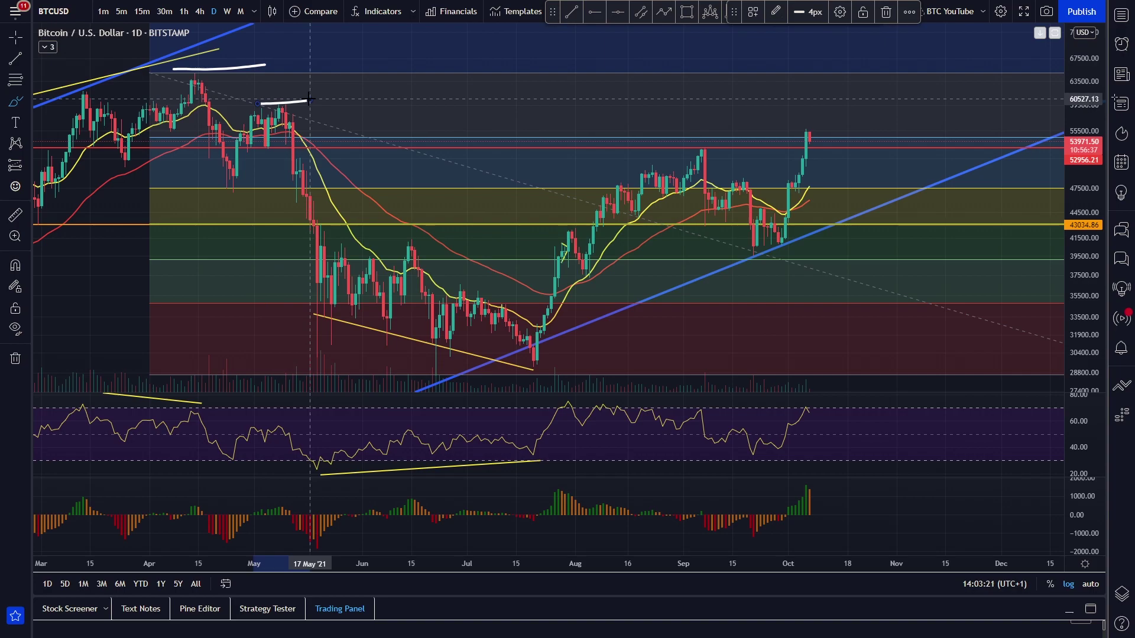
key("ctrl+z")
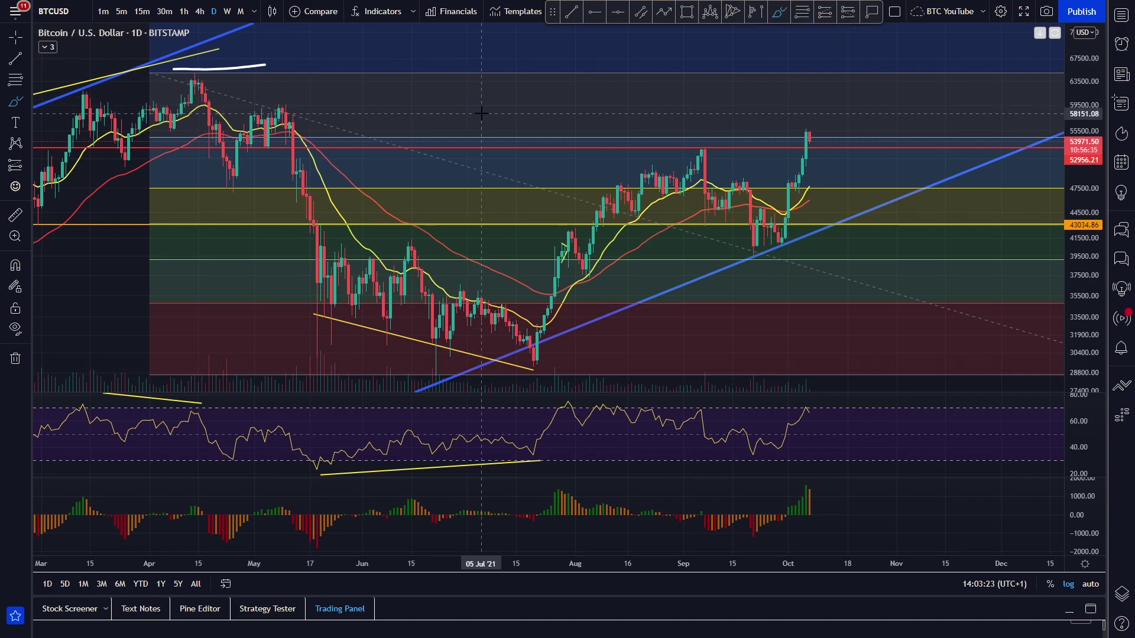
- Search for VERASITY and switch the chart to the KuCoin VRAUSDT symbol
scroll(479, 113, "up", 2)
left_click(65, 17)
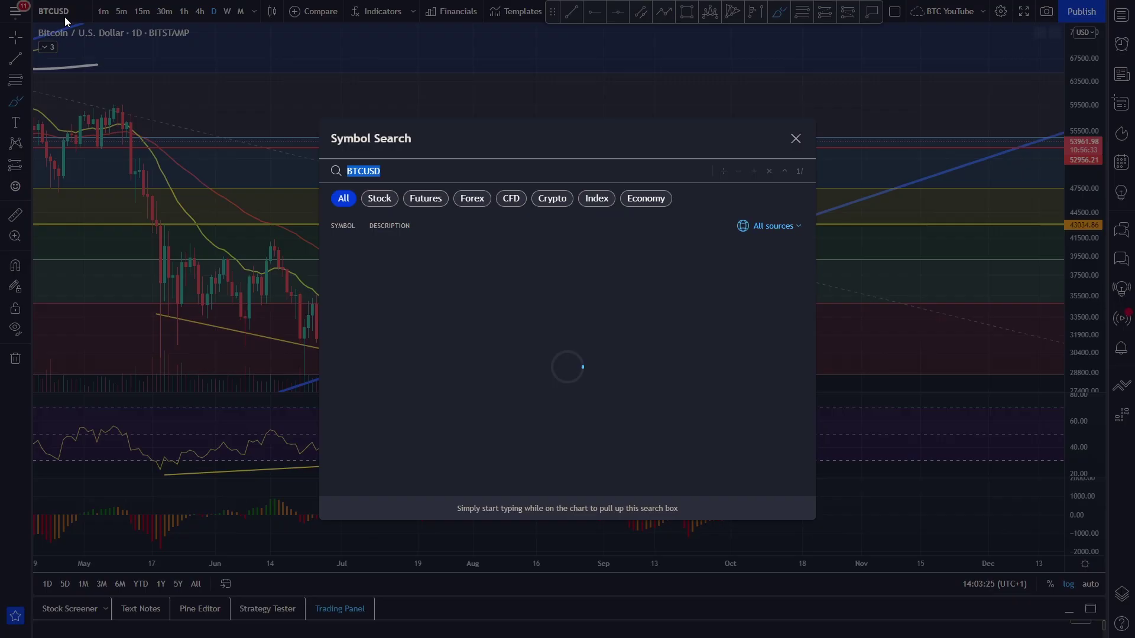
type("VERASITY")
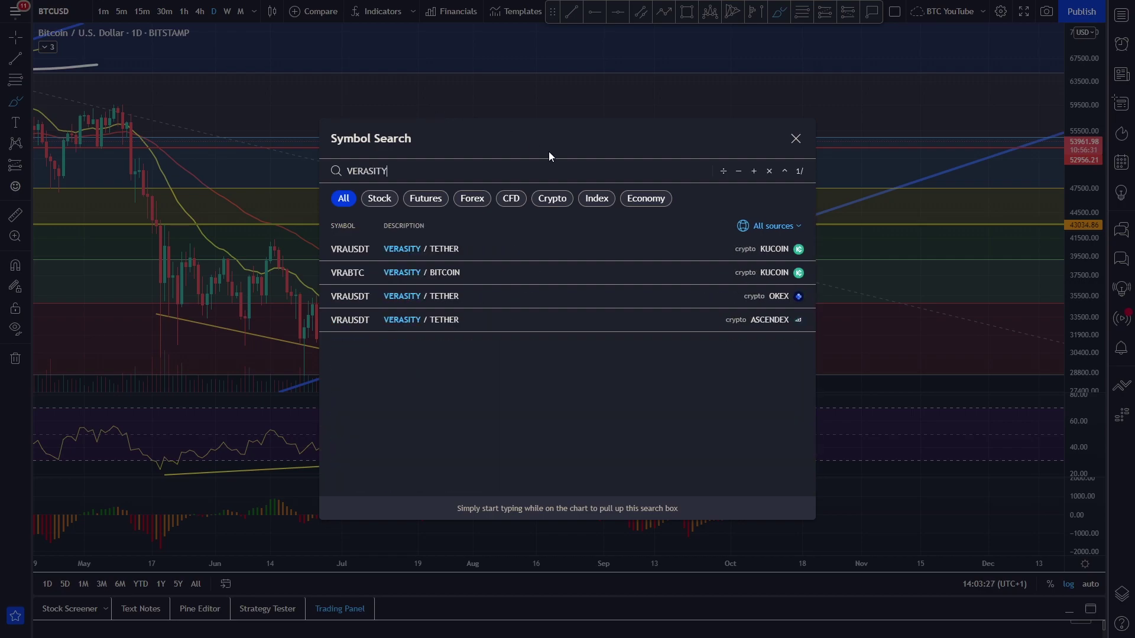
left_click(596, 243)
- Brush the price swings inside the September falling wedge and undo the stroke
scroll(901, 137, "up", 2)
left_click_drag(884, 143, 788, 193)
scroll(1030, 153, "down", 1)
left_click_drag(1031, 146, 1028, 161)
left_click_drag(964, 184, 849, 208)
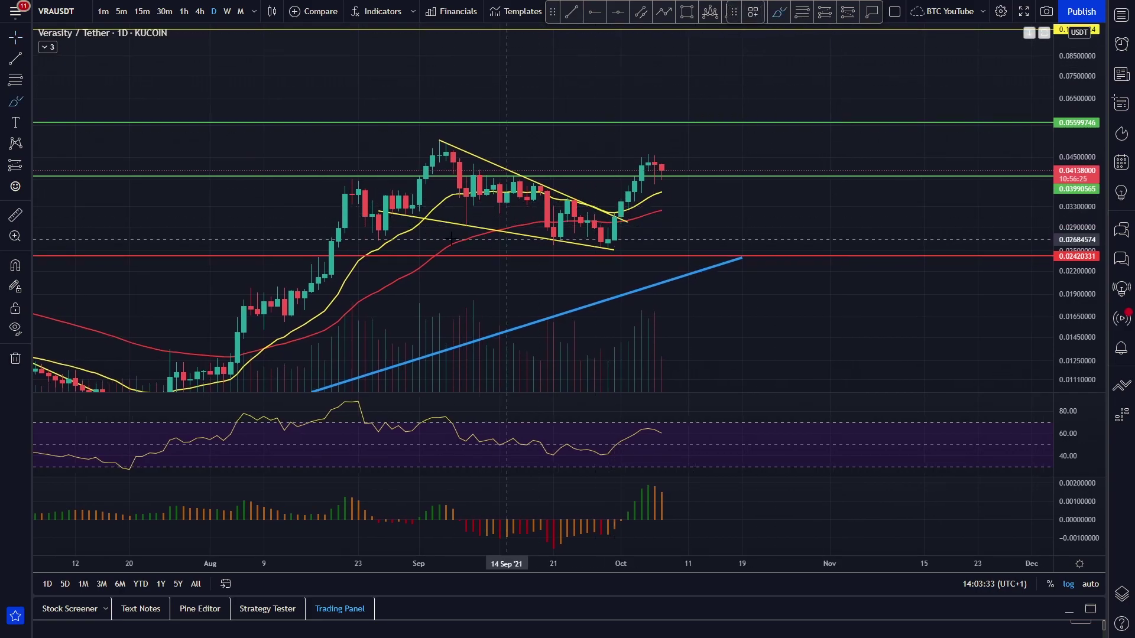
mouse_move(446, 149)
left_mouse_down()
mouse_move(467, 219)
mouse_move(541, 178)
mouse_move(562, 233)
mouse_move(607, 249)
mouse_move(633, 189)
left_mouse_up()
key("ctrl+z")
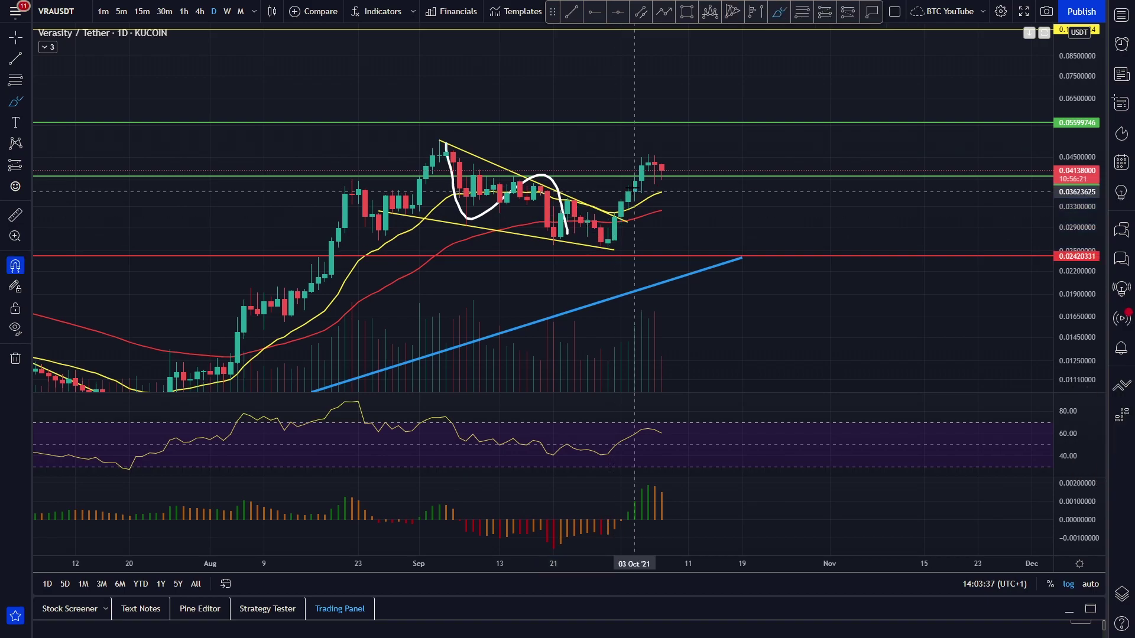
key("ctrl+z")
key("Escape")
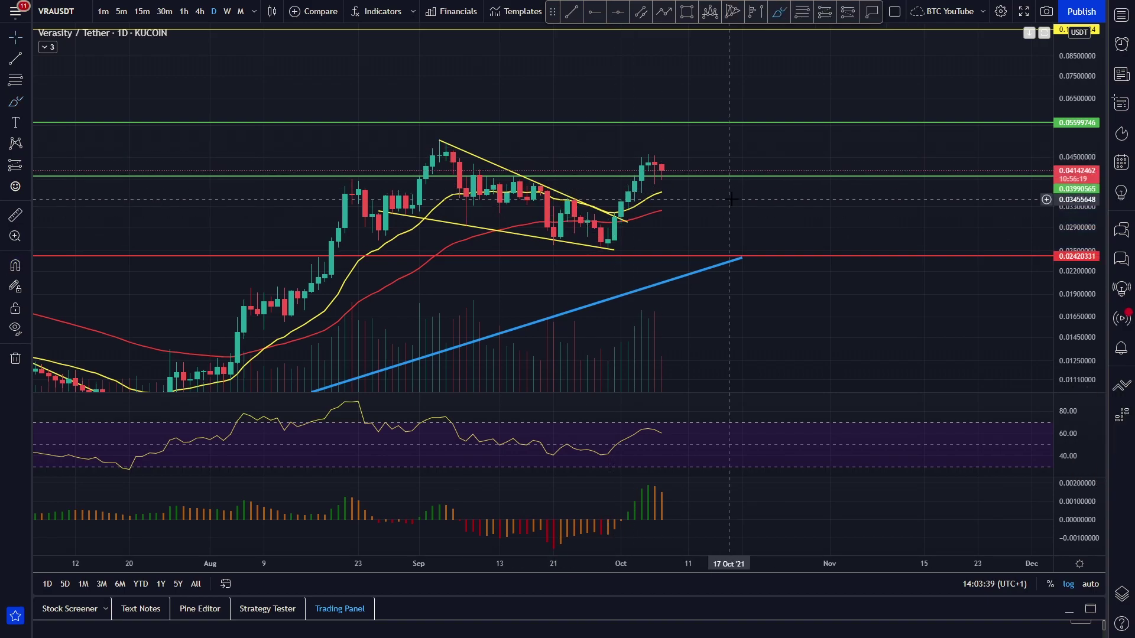
- Draw a Fib retracement from the 13 April 2021 high at 0.05597777 down to 0.00740295, ending on 23 December 2021
scroll(736, 199, "down", 4)
left_click_drag(907, 325, 888, 254)
left_click_drag(1072, 161, 1072, 254)
scroll(975, 252, "down", 3)
left_click_drag(978, 253, 910, 273)
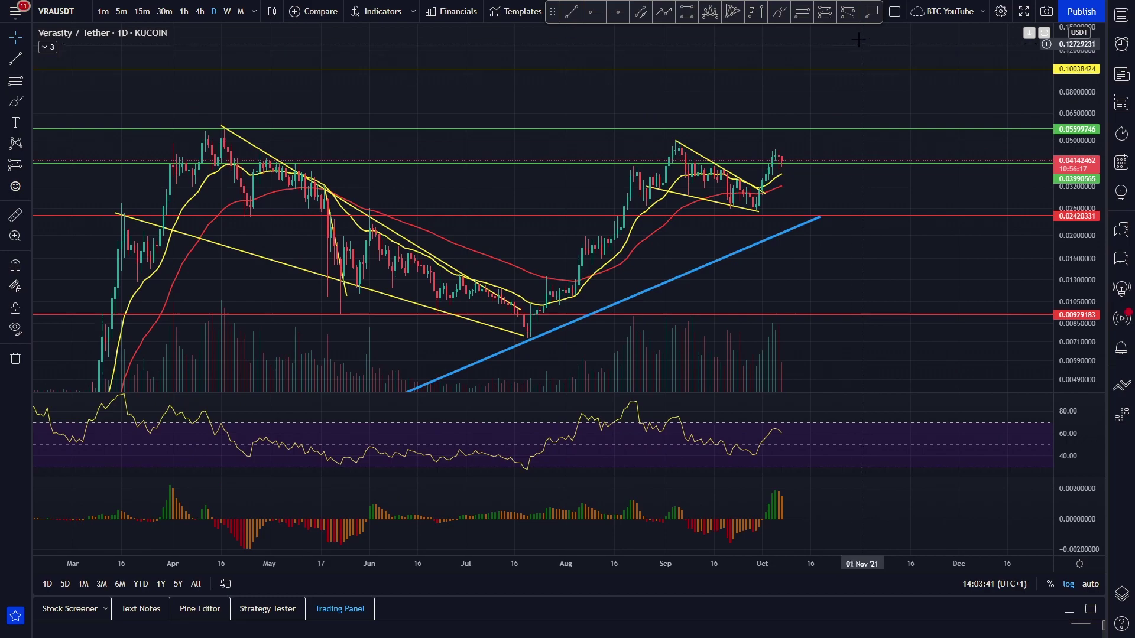
left_click(802, 12)
left_click(212, 128)
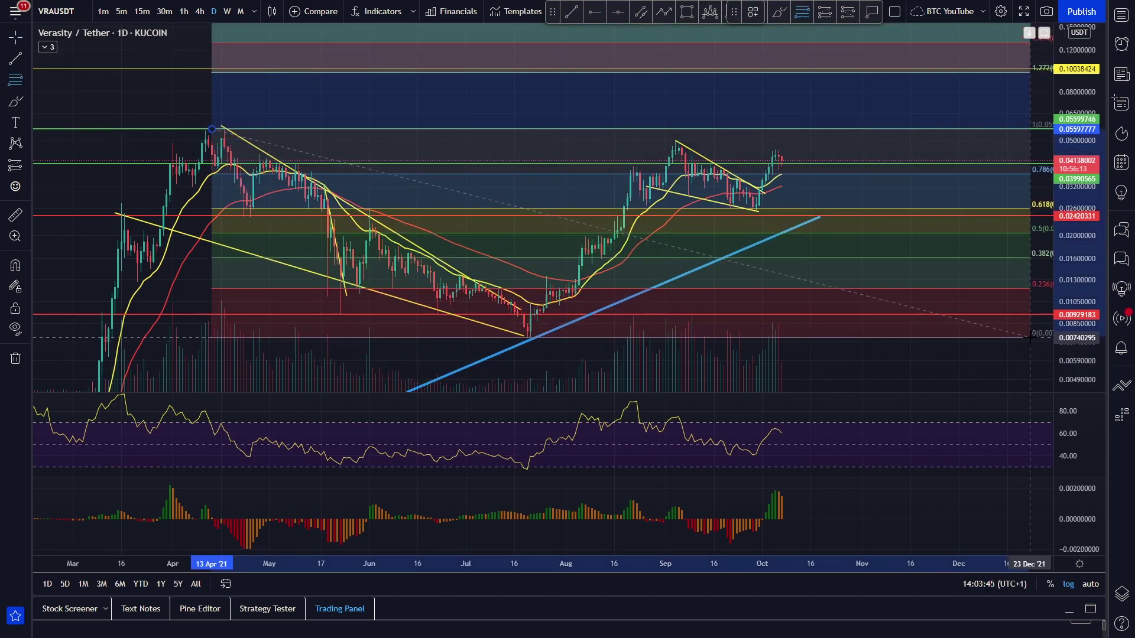
left_click(1029, 338)
- Brush the swings inside the September wedge and the rising slope under the histogram's lows, and undo both strokes
scroll(689, 190, "up", 5)
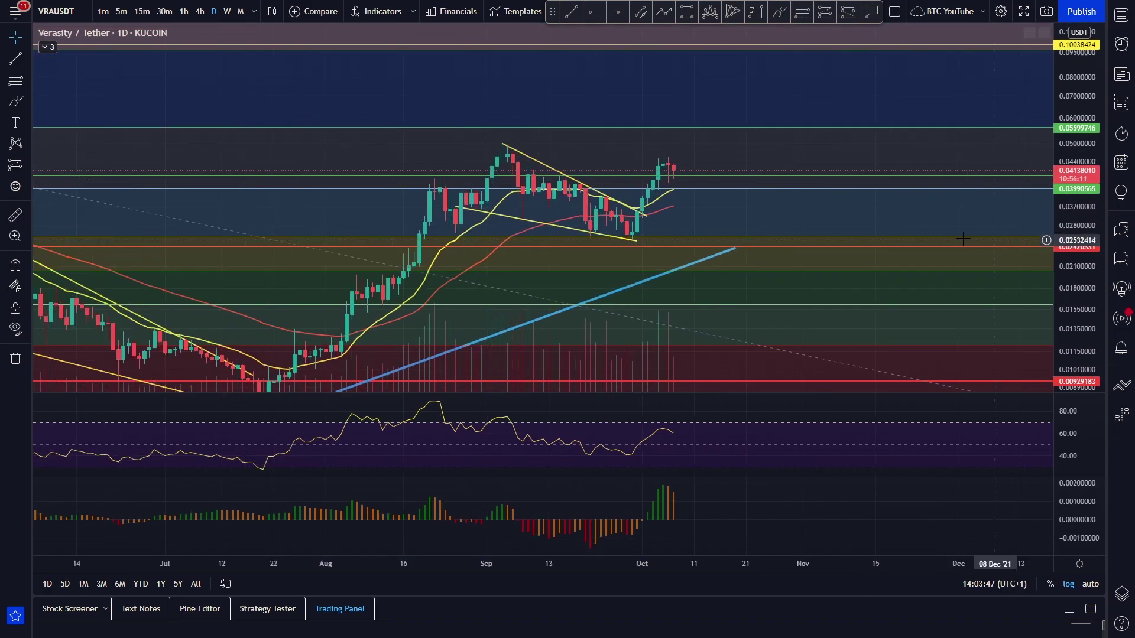
scroll(993, 240, "up", 2)
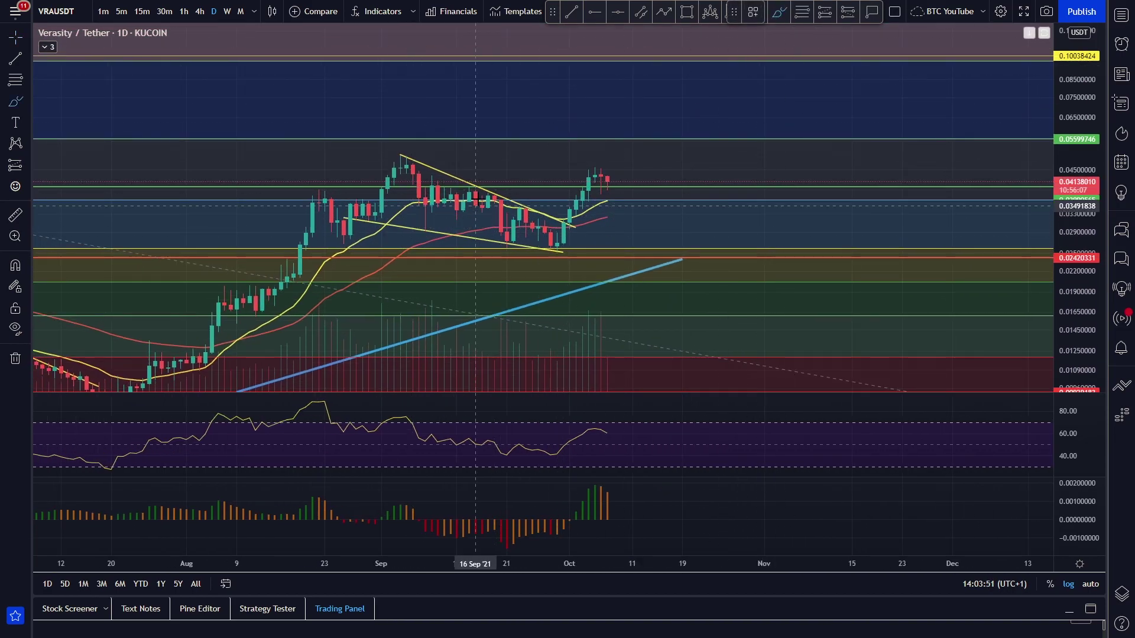
mouse_move(401, 156)
left_mouse_down()
mouse_move(466, 183)
mouse_move(504, 241)
left_mouse_up()
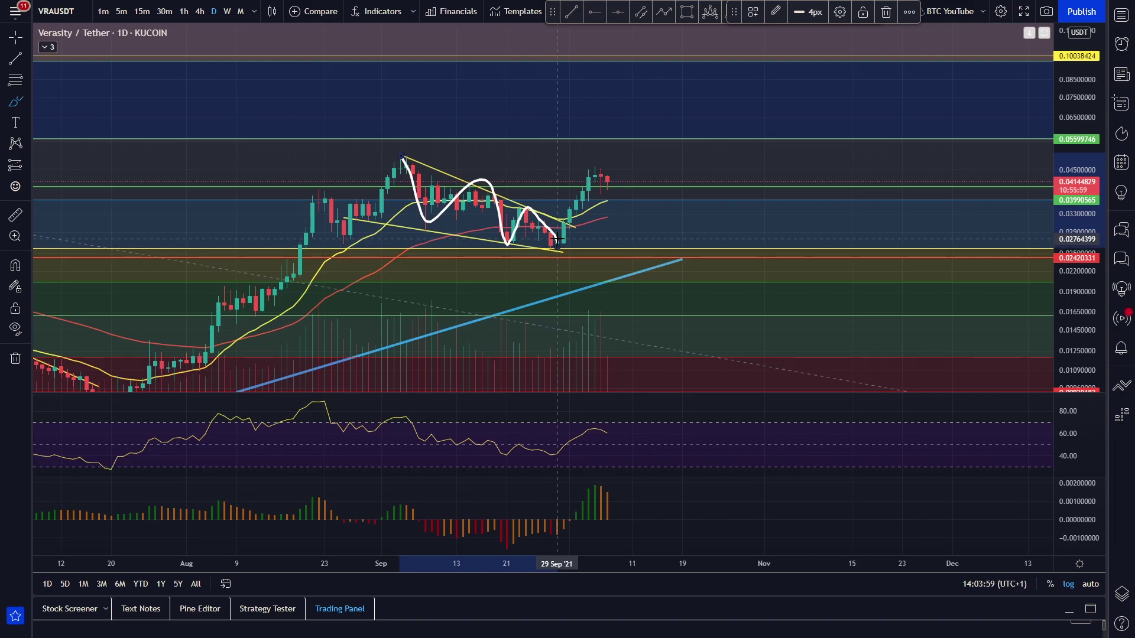
left_click_drag(495, 553, 580, 526)
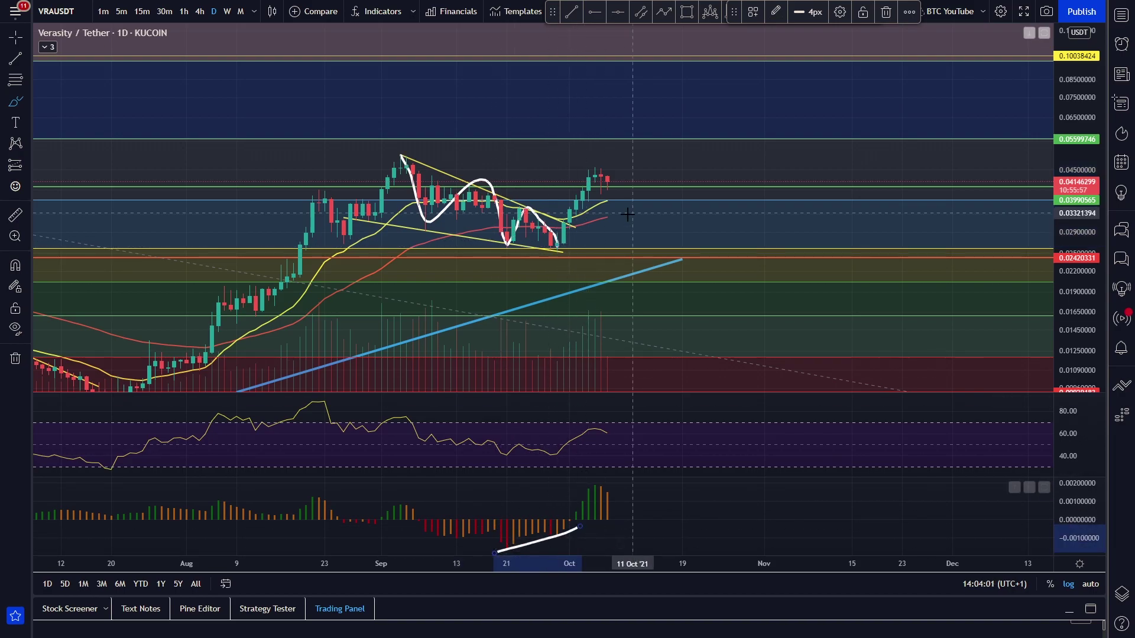
key("ctrl+z")
key("ctrl+z")
- Circle the wedge breakout near 1 October, trace the rise to the 5 October peak, and undo the strokes
left_click_drag(558, 244, 564, 219)
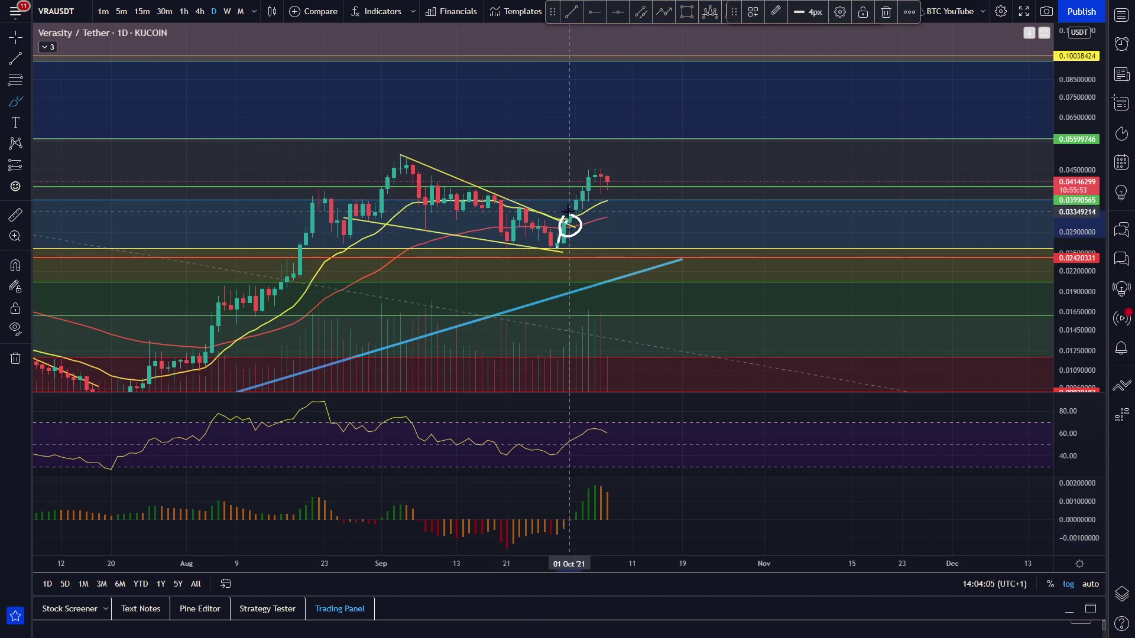
key("ctrl+z")
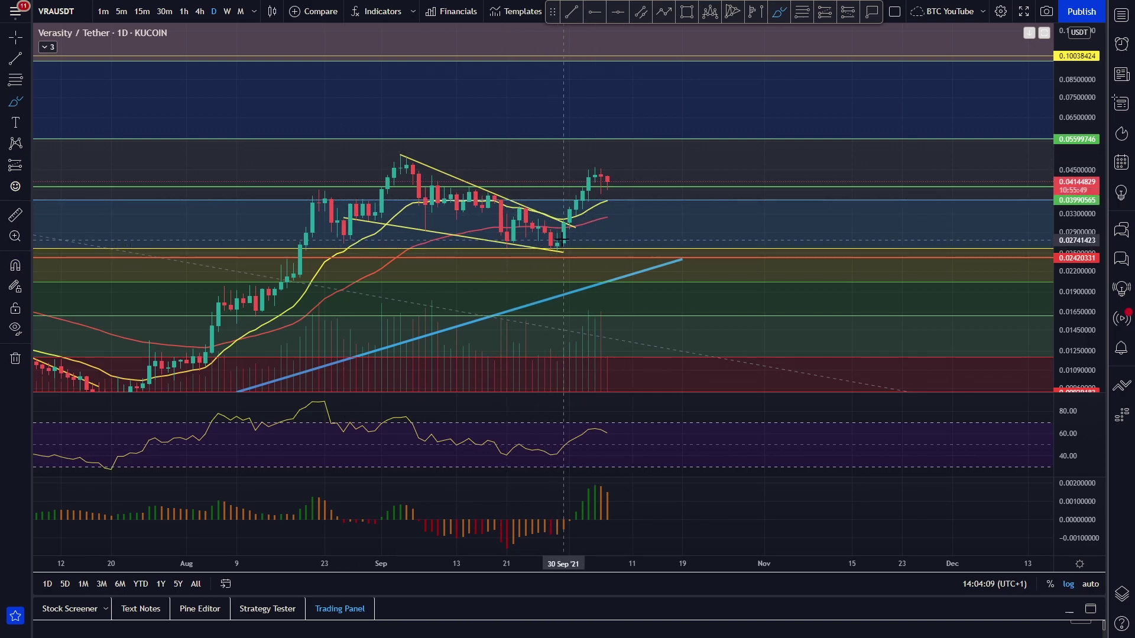
left_click_drag(571, 226, 595, 168)
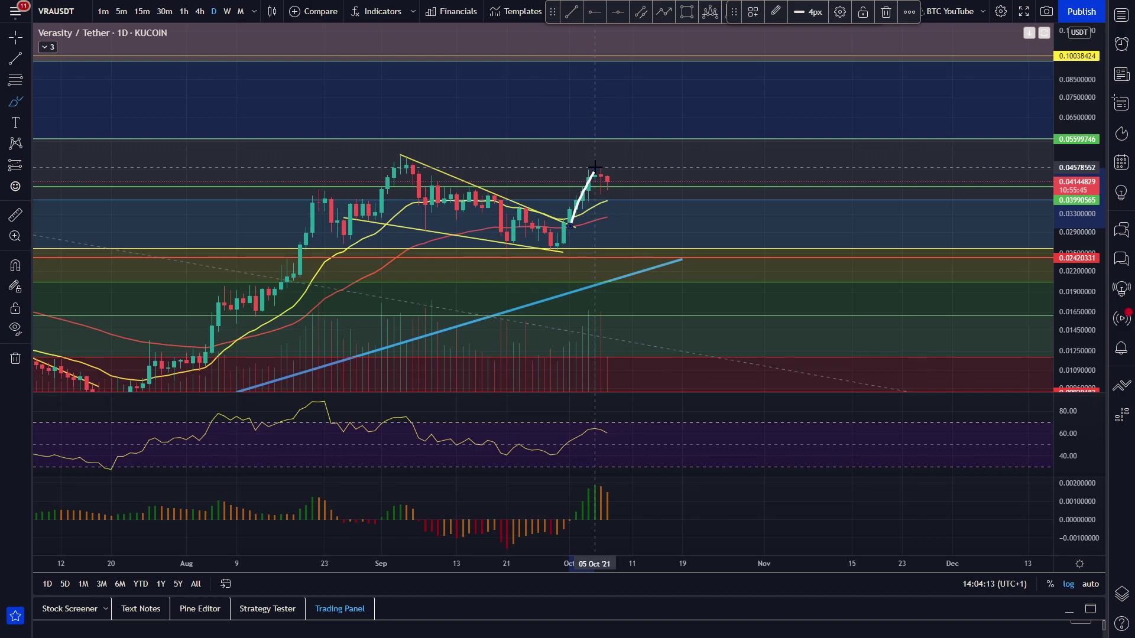
left_click_drag(581, 167, 609, 165)
key("ctrl+z")
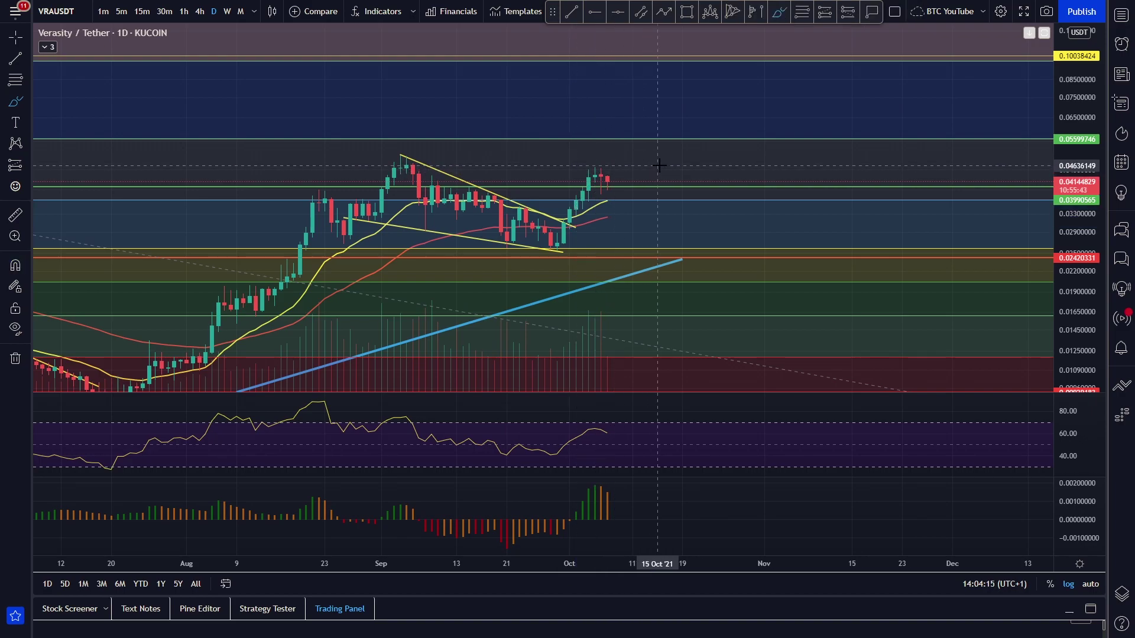
- Brush a stroke along the rally from the late-September low to the October high and undo it
scroll(659, 166, "up", 3)
left_click_drag(1093, 222, 1093, 214)
scroll(668, 253, "up", 1)
left_click_drag(735, 245, 849, 256)
left_click_drag(1076, 148, 1076, 211)
scroll(906, 223, "down", 1)
left_click_drag(883, 187, 789, 208)
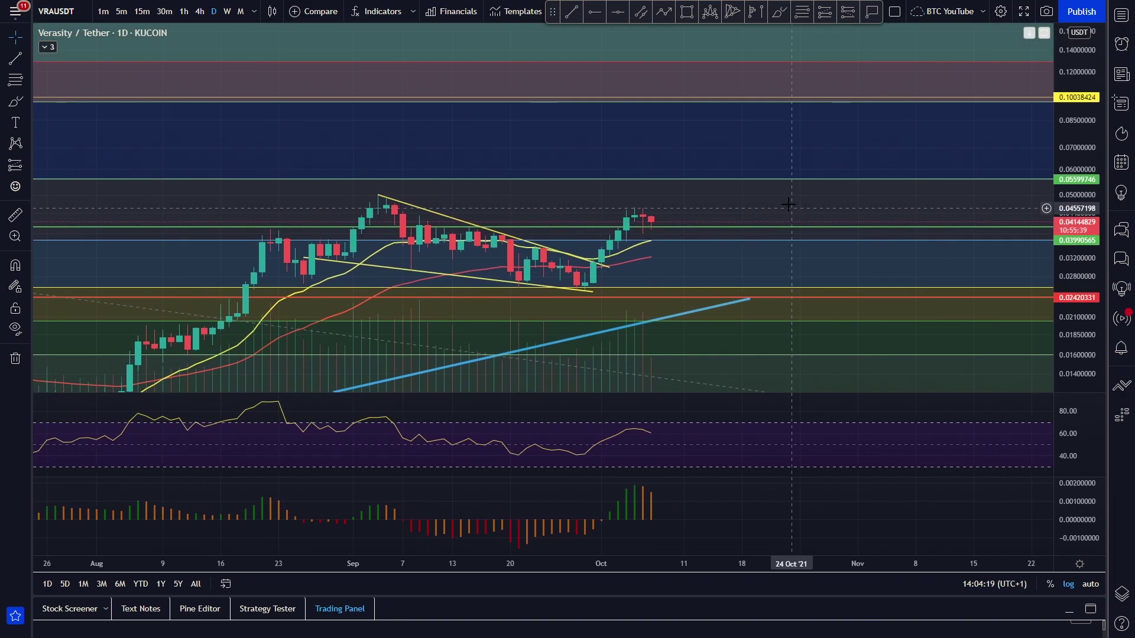
left_click_drag(587, 287, 628, 204)
key("ctrl+z")
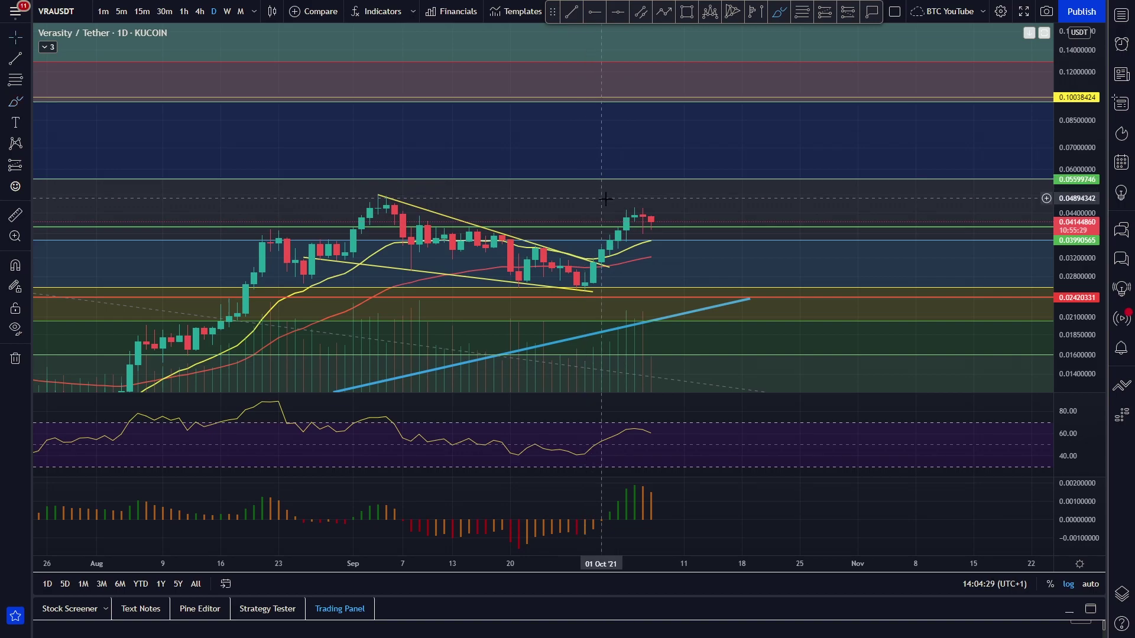
- Brush the rally from the late-September low to the October peak, ending in a small zigzag above the lower green line
scroll(604, 198, "up", 1)
left_click_drag(634, 200, 686, 187)
left_click_drag(763, 216, 762, 200)
key("ctrl+z")
left_click(758, 75)
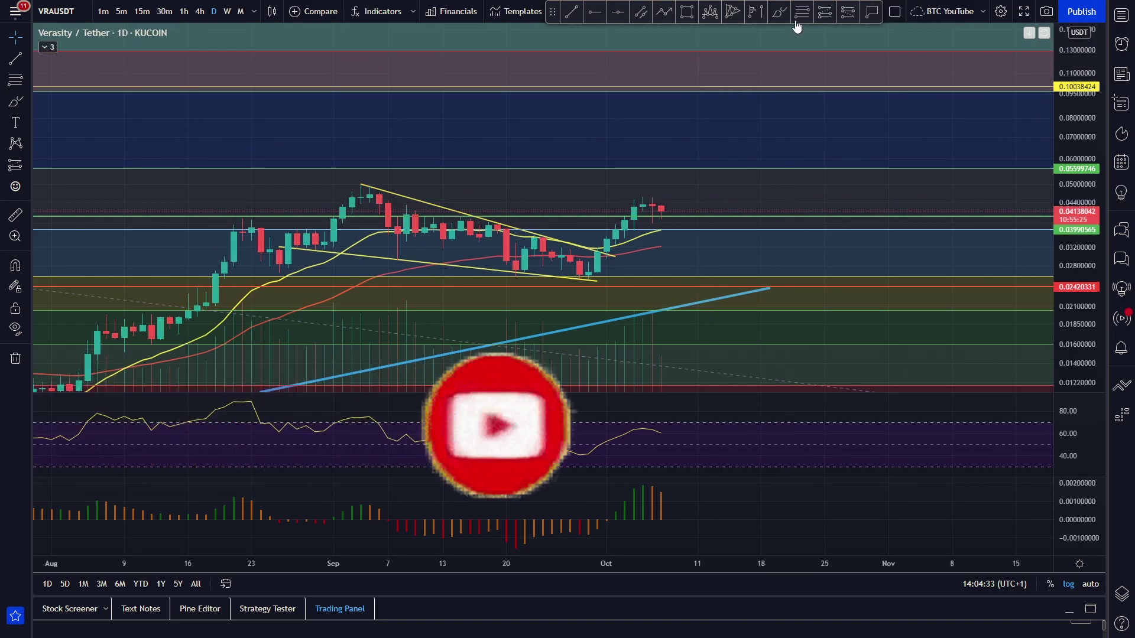
left_click(780, 14)
mouse_move(589, 274)
left_mouse_down()
mouse_move(641, 207)
mouse_move(661, 221)
left_mouse_up()
scroll(733, 204, "down", 2)
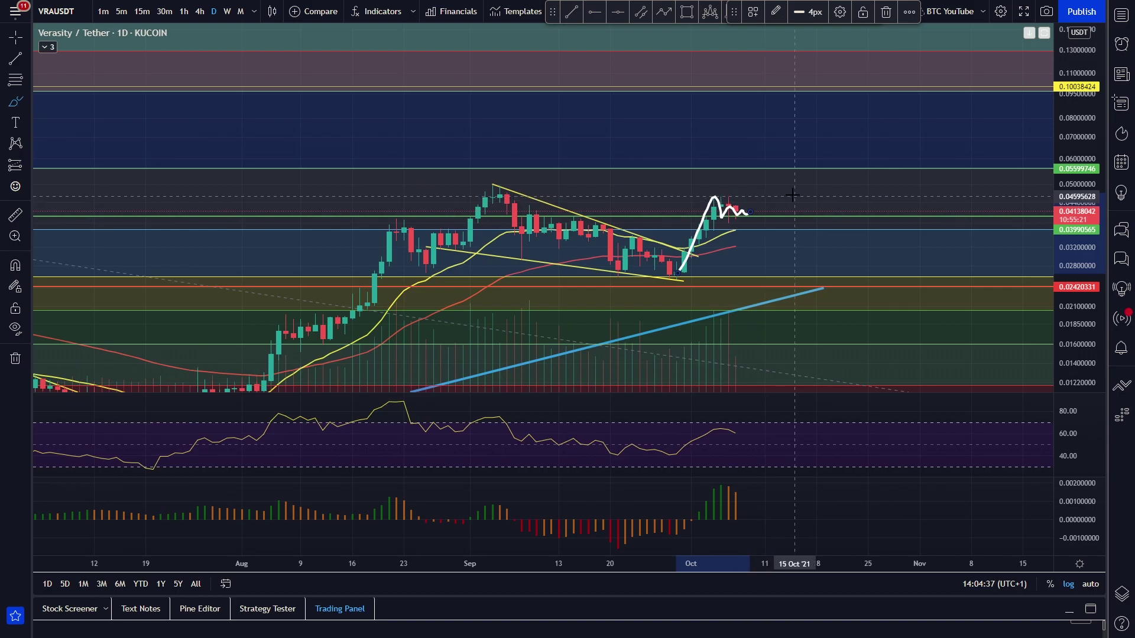
left_click_drag(805, 188, 654, 205)
scroll(709, 204, "down", 4)
left_click_drag(777, 203, 561, 187)
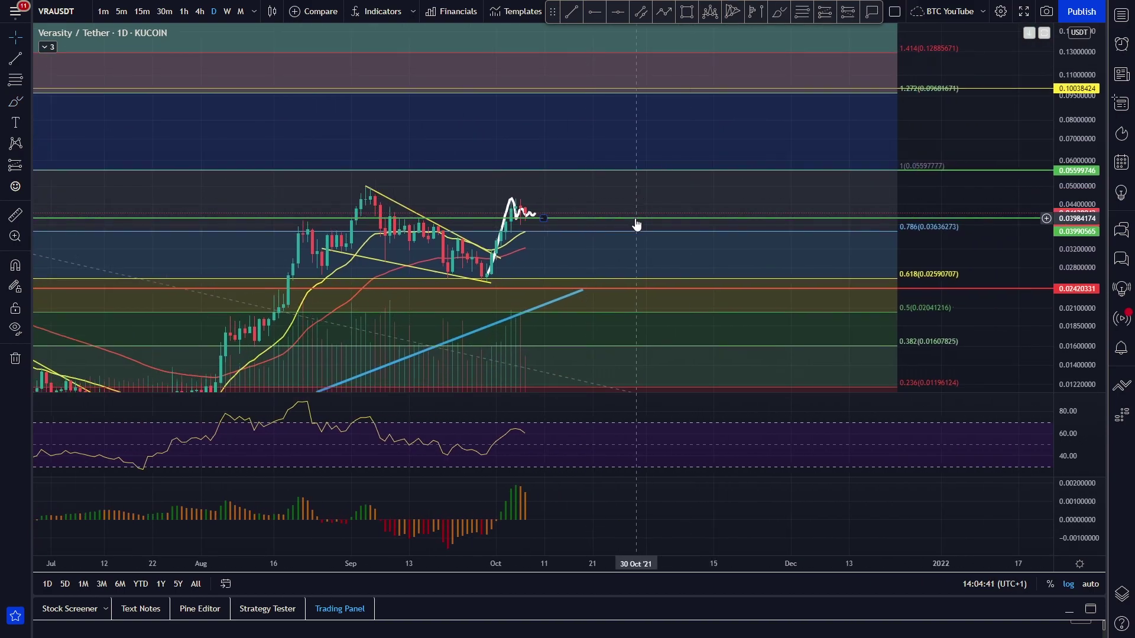
scroll(600, 193, "up", 5)
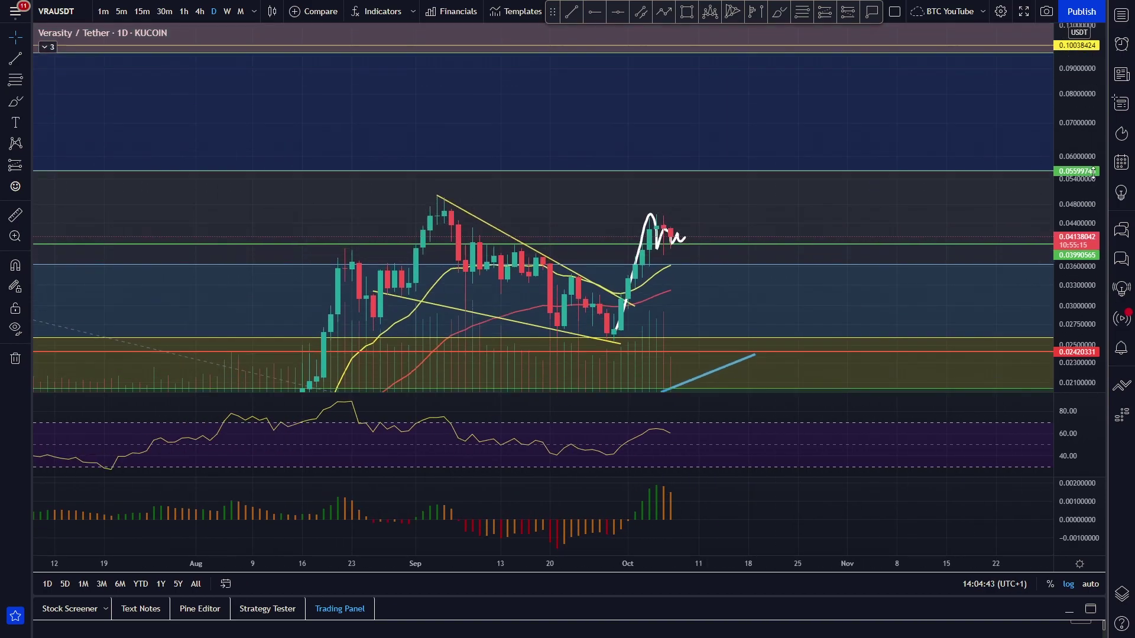
left_click_drag(769, 223, 822, 221)
scroll(806, 220, "down", 2)
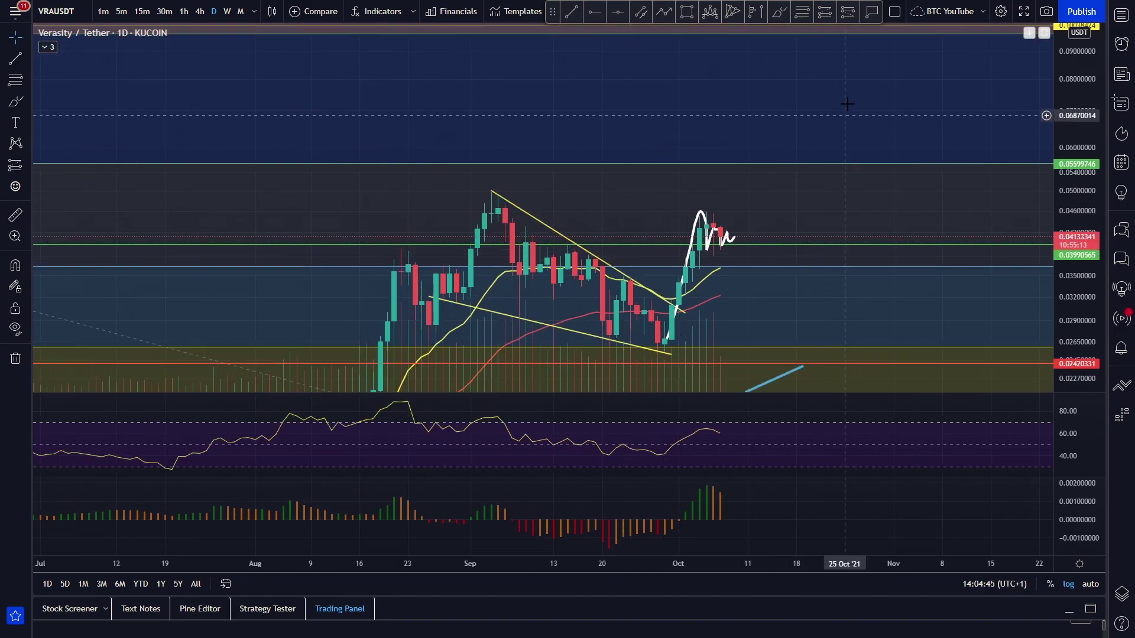
- Brush horizontal strokes along the lower green line at 0.03990565, from mid-August to about 20 September
left_click(779, 11)
left_click_drag(362, 246, 607, 242)
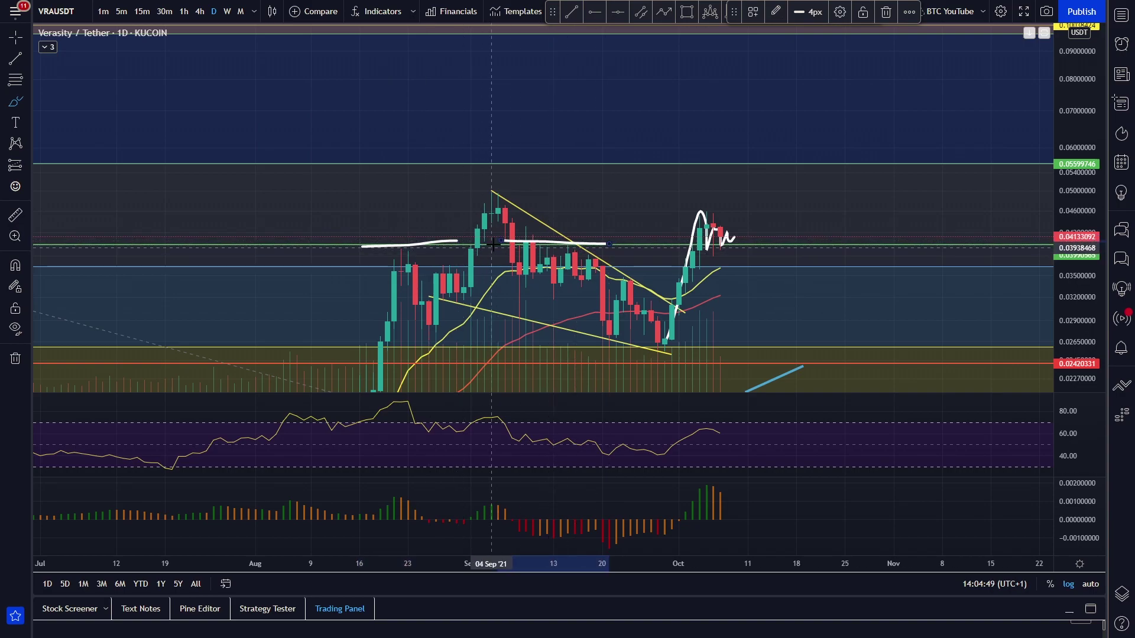
key("Escape")
mouse_move(844, 216)
left_mouse_down()
mouse_move(760, 205)
mouse_move(845, 217)
left_mouse_up()
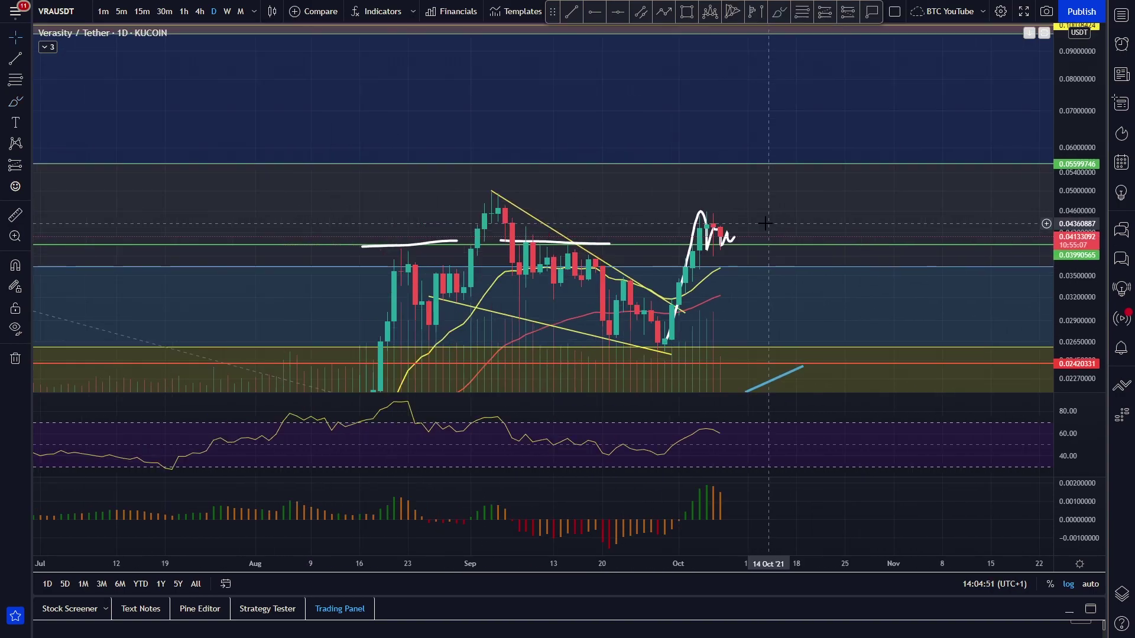
- Brush a zigzag at the October high, a mark over the September peak and a projected rise past 0.05599746, and undo the strokes
scroll(766, 223, "down", 5)
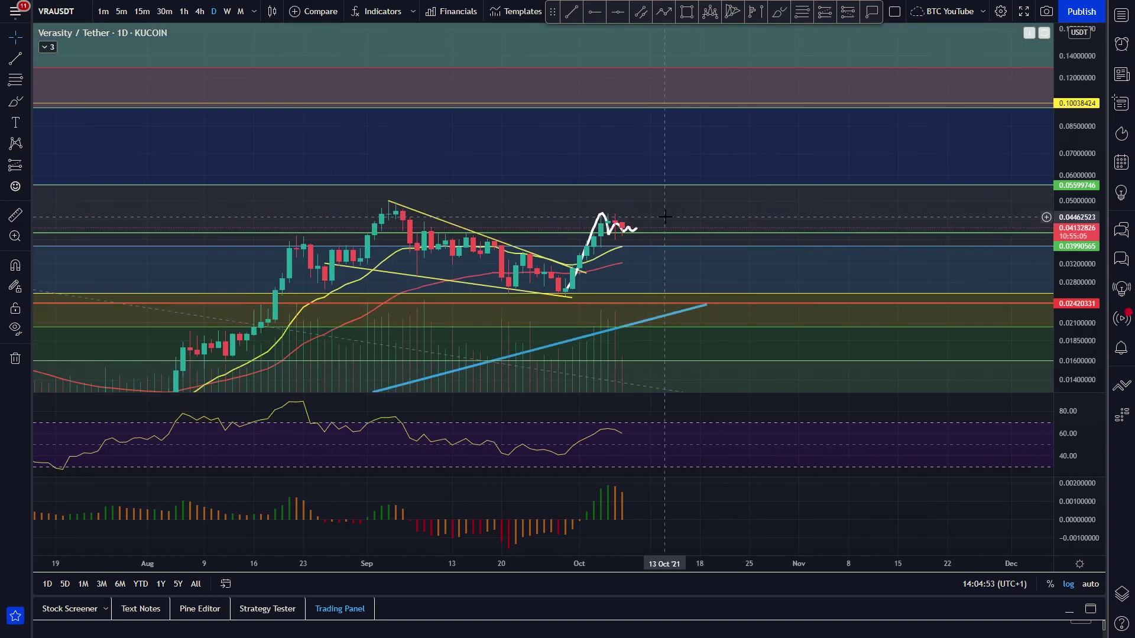
scroll(636, 209, "up", 2)
left_click_drag(794, 197, 734, 200)
left_click(779, 15)
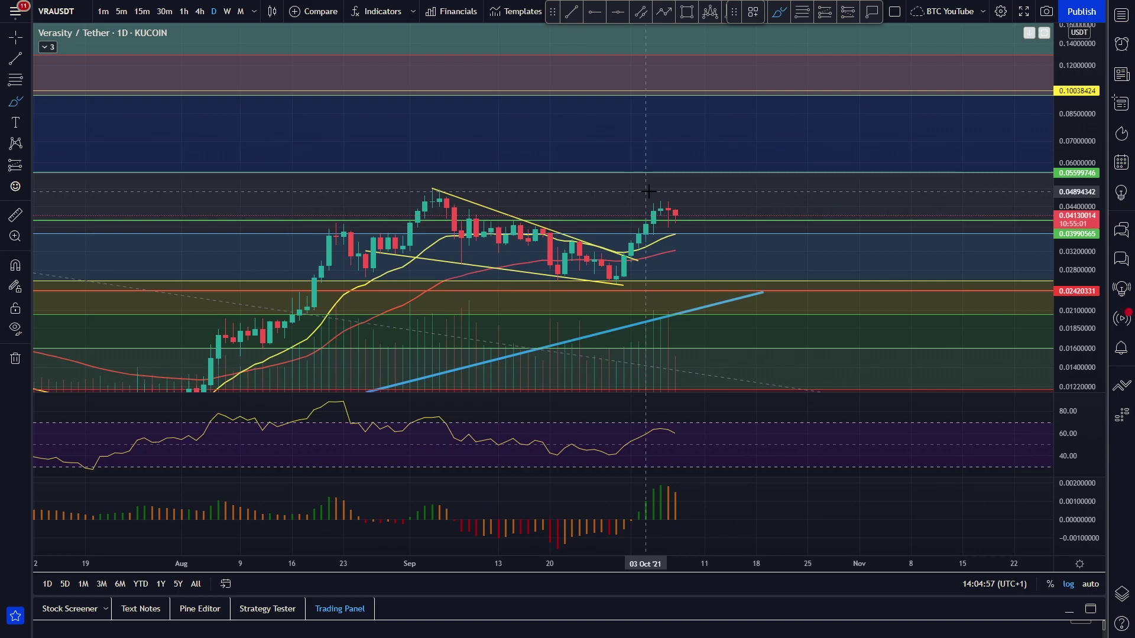
left_click_drag(648, 194, 683, 217)
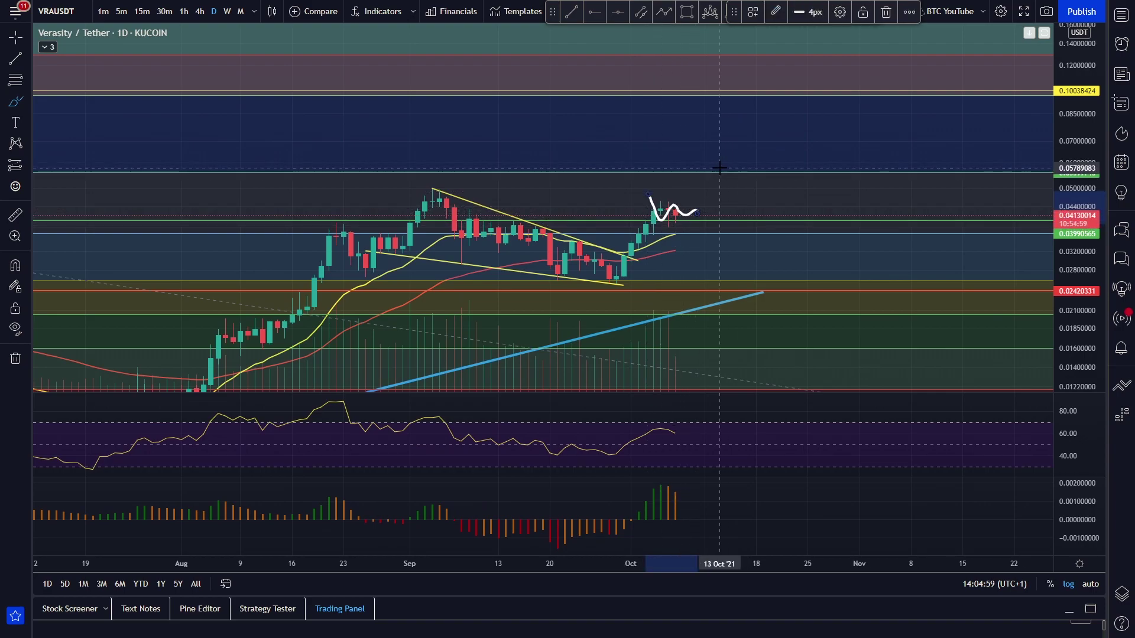
left_click_drag(412, 186, 454, 186)
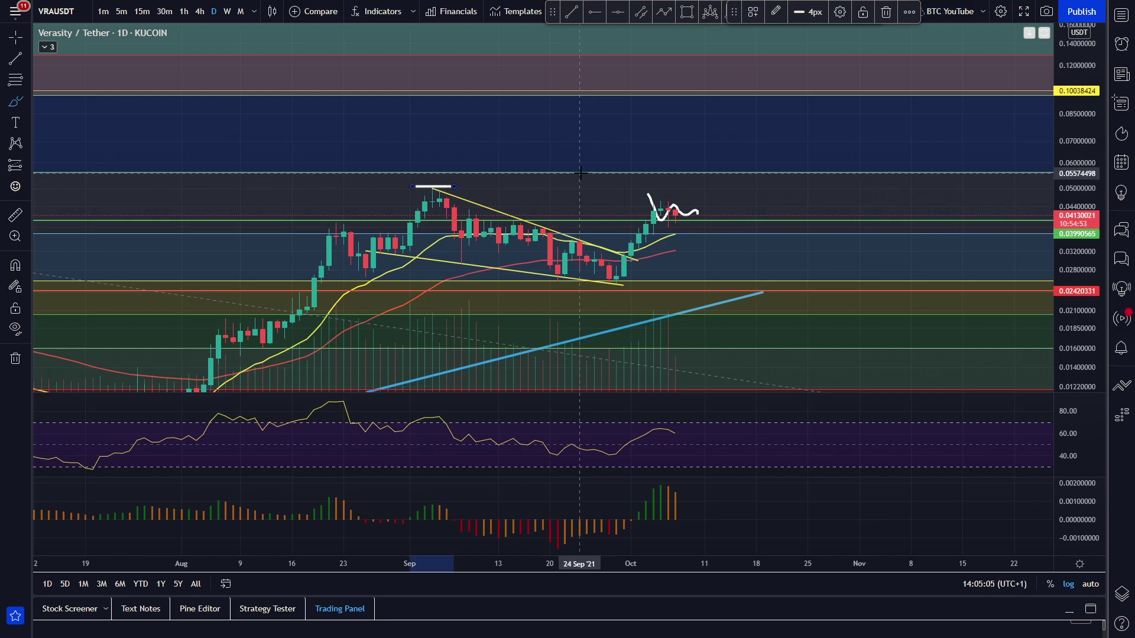
mouse_move(682, 217)
left_mouse_down()
mouse_move(700, 166)
mouse_move(728, 173)
left_mouse_up()
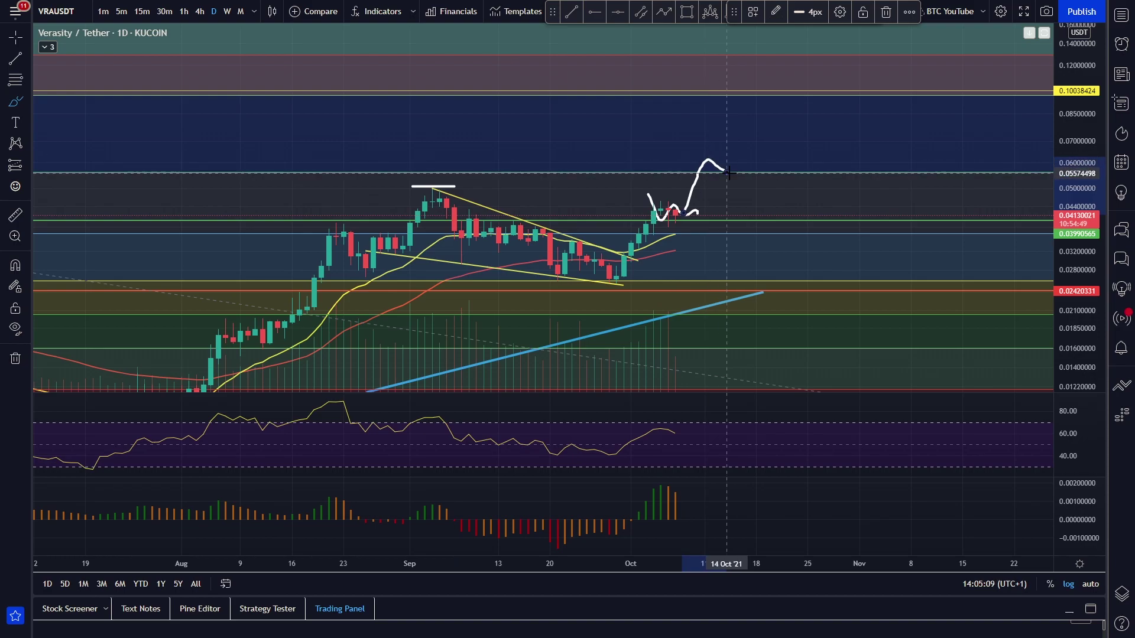
key("ctrl+z")
key("ctrl+z")
key("ctrl+z")
- Bring the April-to-October range into view, brush a projected rally from the October high past the 0.10038424 line, and undo it
scroll(642, 183, "down", 6)
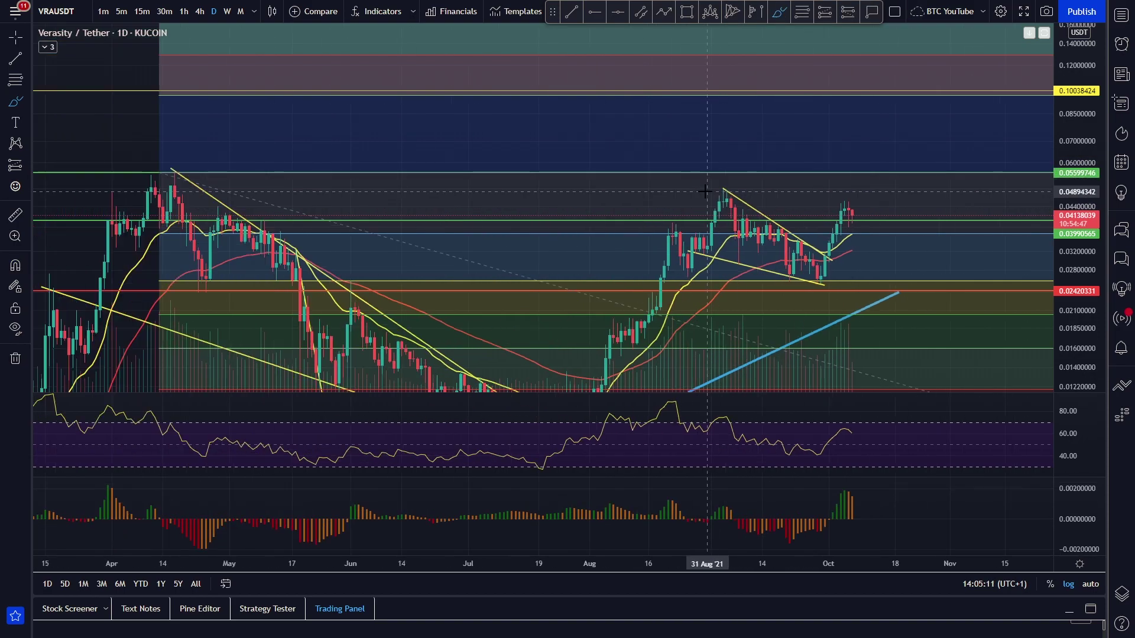
key("Escape")
left_click_drag(1076, 196, 1076, 257)
left_click_drag(922, 197, 820, 180)
left_click(780, 17)
scroll(653, 91, "down", 2)
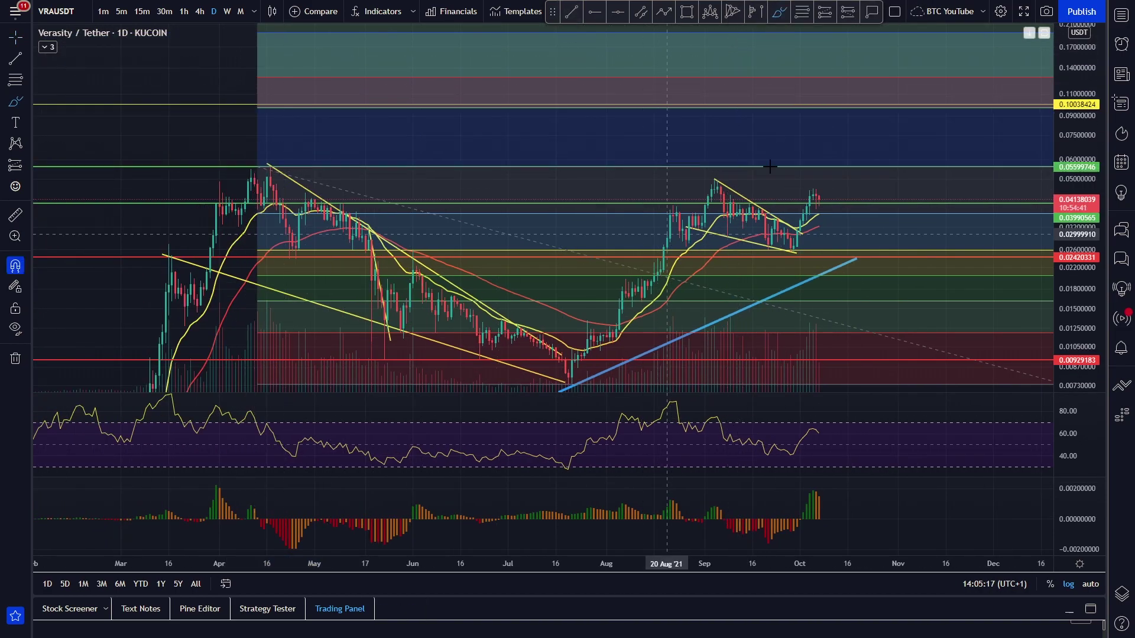
mouse_move(816, 198)
left_mouse_down()
mouse_move(838, 151)
mouse_move(922, 51)
left_mouse_up()
key("ctrl+z")
key("Escape")
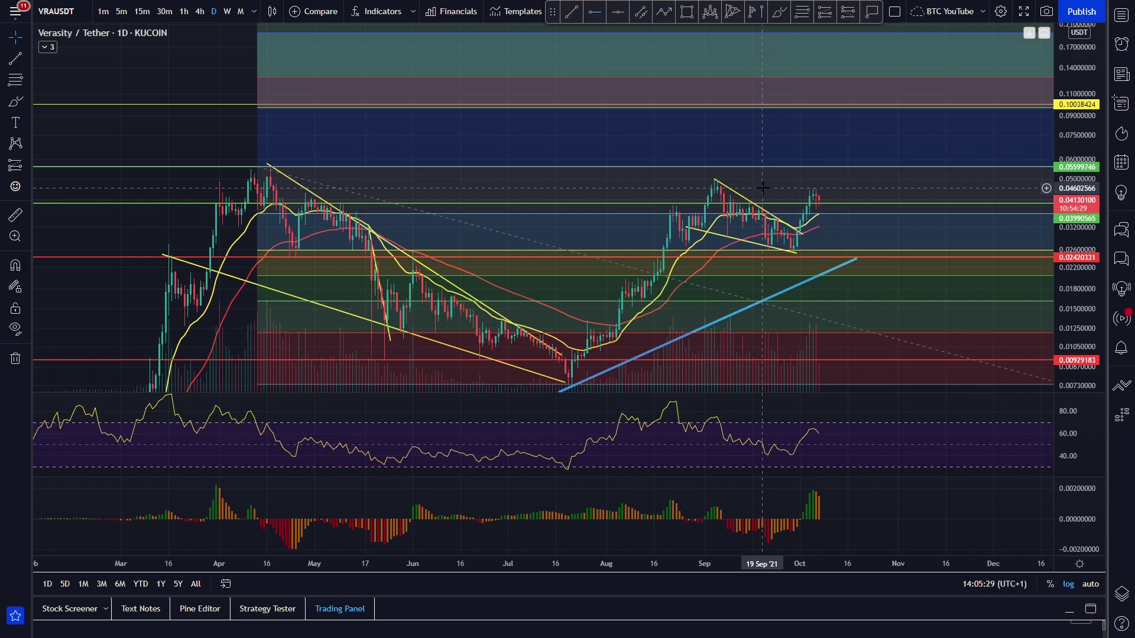
- Brush a cup and handle from the April peak through the July low and September peak to mid-October
left_click(779, 13)
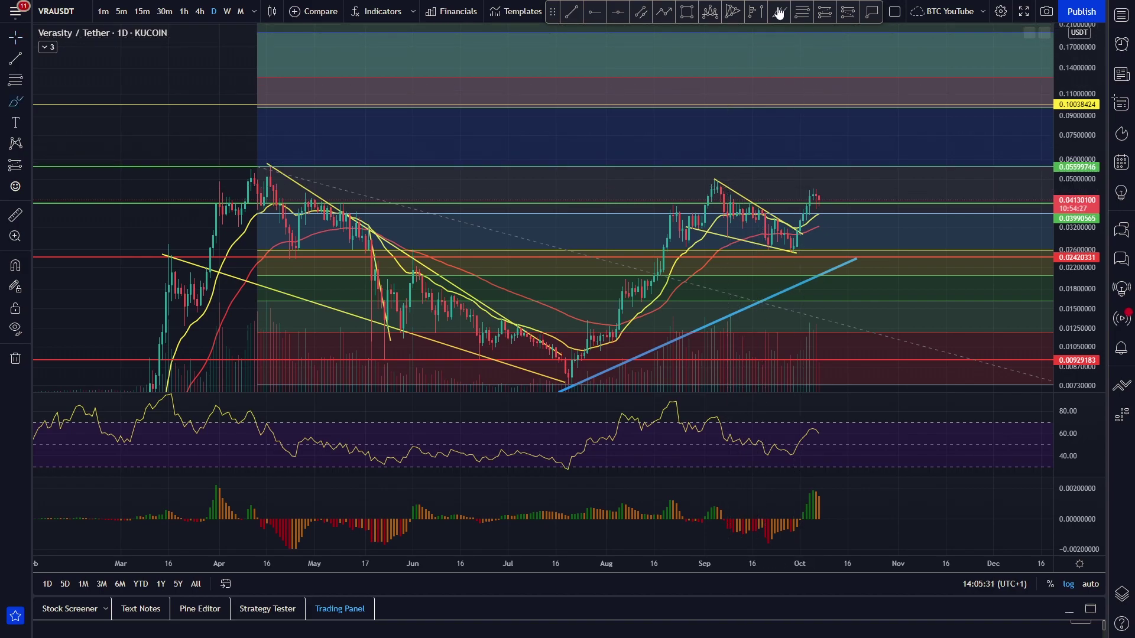
mouse_move(241, 174)
left_mouse_down()
mouse_move(319, 283)
mouse_move(497, 353)
mouse_move(653, 278)
mouse_move(687, 182)
left_mouse_up()
key("ctrl+z")
mouse_move(240, 185)
left_mouse_down()
mouse_move(502, 371)
mouse_move(696, 186)
mouse_move(762, 239)
mouse_move(843, 198)
mouse_move(849, 177)
left_mouse_up()
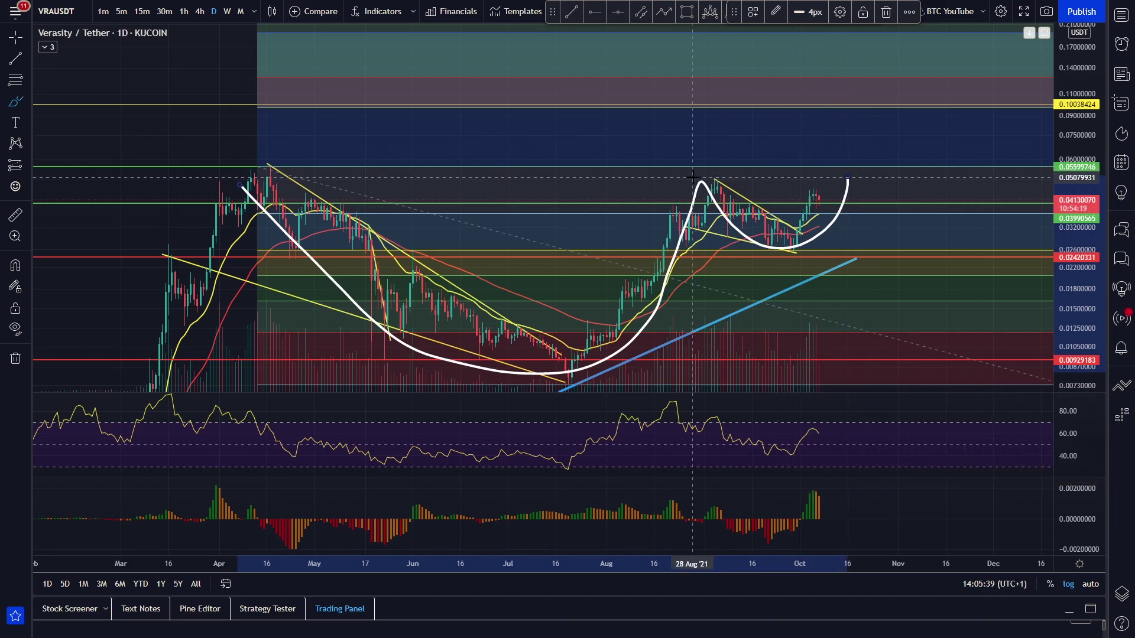
- Brush a rim line at the September peak and a projected breakout to about 0.174 in mid-November, and undo the cup-and-handle strokes
left_click_drag(691, 177, 768, 175)
mouse_move(849, 166)
left_mouse_down()
mouse_move(883, 165)
mouse_move(879, 138)
mouse_move(948, 44)
left_mouse_up()
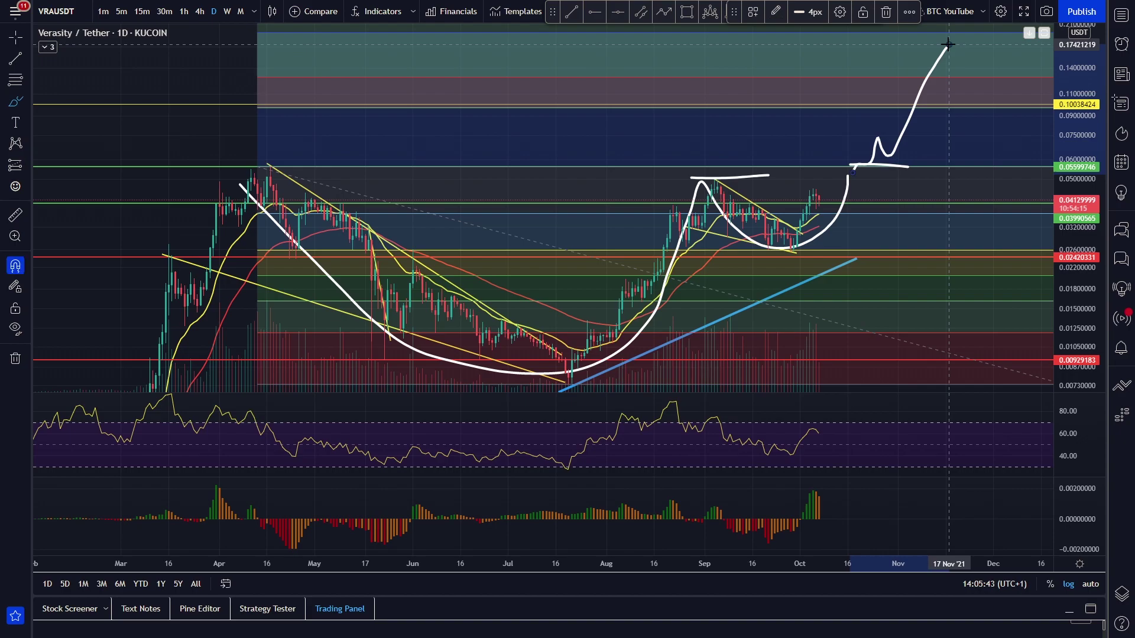
key("ctrl+z")
key("ctrl+z")
key("ctrl+z")
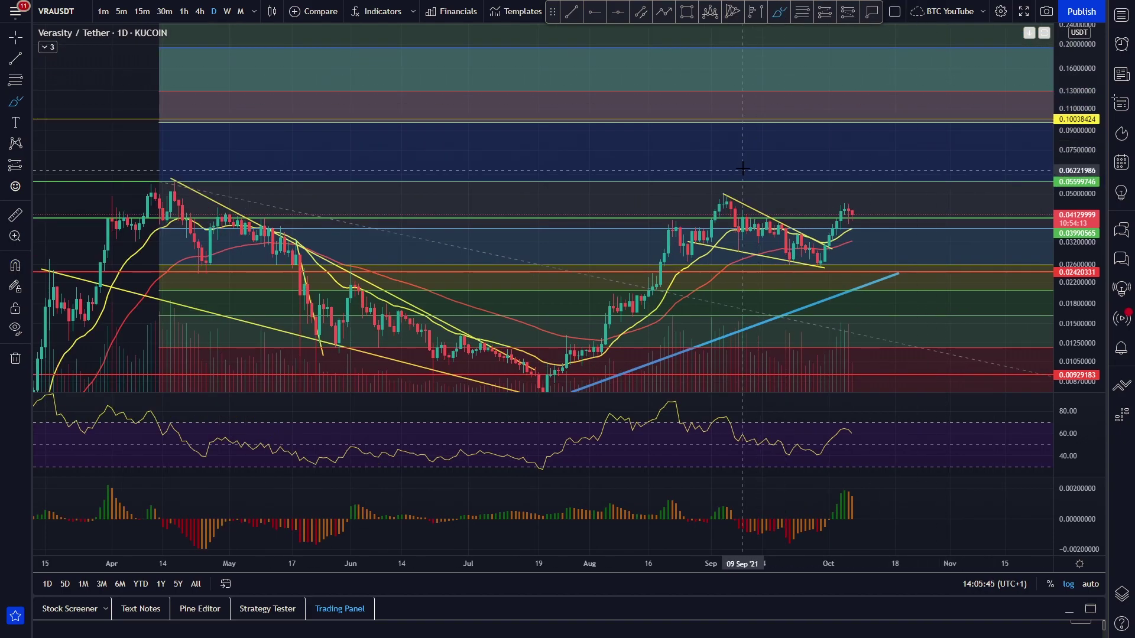
- Examine the daily price history from mid-2020 onward against the long blue rising trendline and the Fib retracement levels
scroll(746, 165, "down", 2)
left_click_drag(713, 145, 652, 88)
scroll(652, 88, "up", 2)
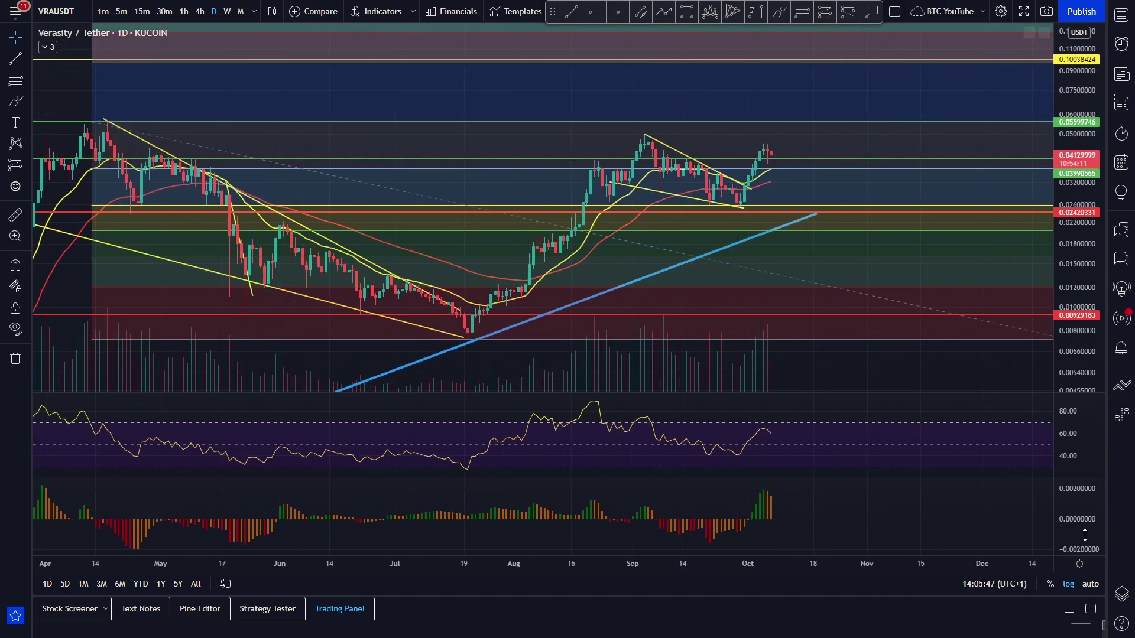
left_click(1094, 585)
scroll(553, 143, "up", 1)
scroll(613, 144, "down", 1)
left_click_drag(459, 136, 583, 132)
scroll(656, 130, "up", 2)
left_click_drag(1071, 146, 1071, 177)
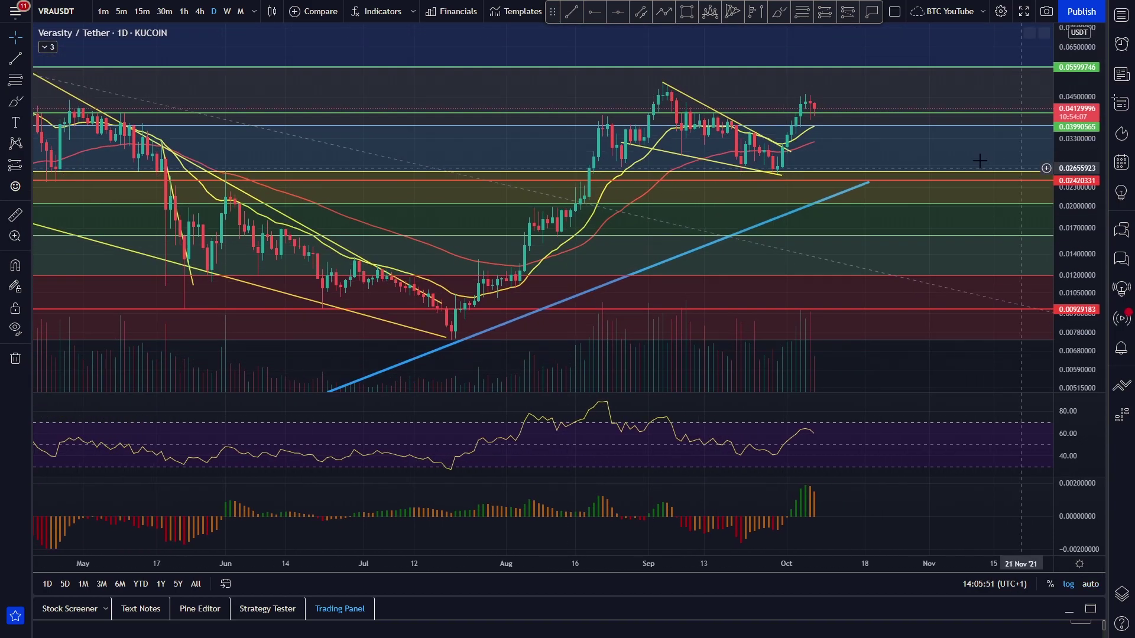
scroll(878, 162, "down", 5)
left_click(1091, 584)
scroll(768, 278, "down", 4)
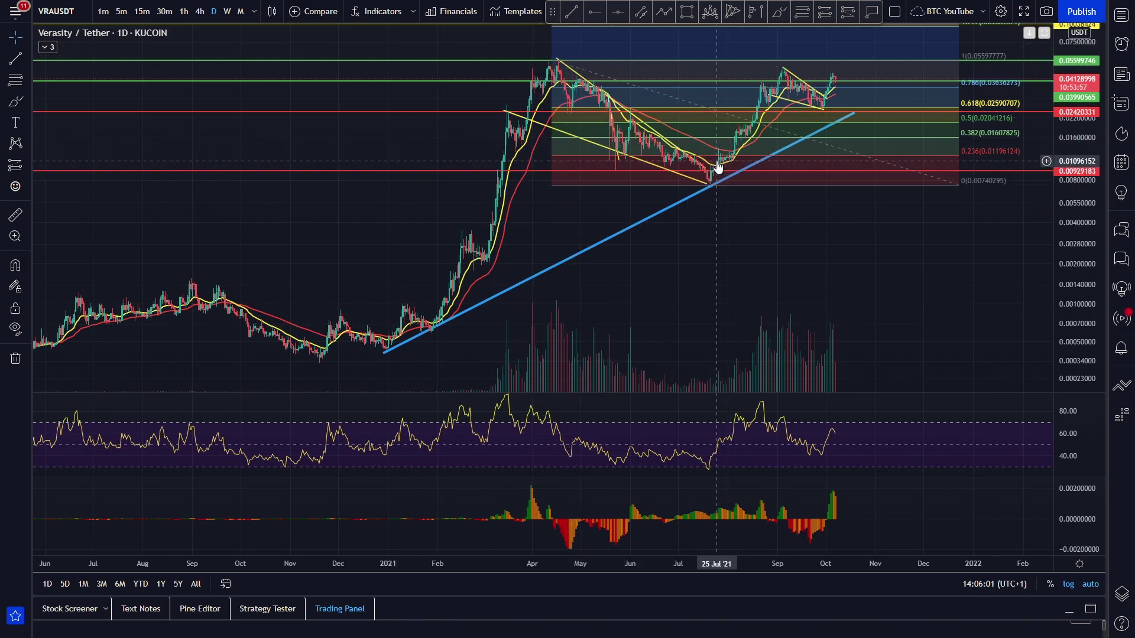
left_click(713, 188)
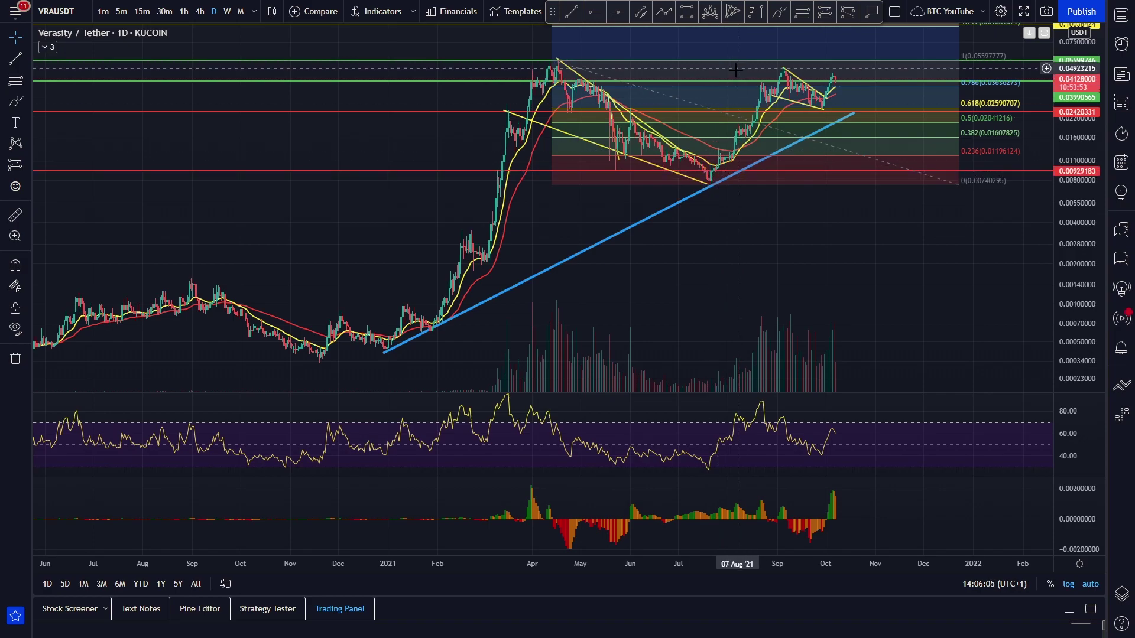
- Brush a small zigzag at the October high that turns up to about 0.052 around 11 October
scroll(679, 101, "up", 2)
scroll(644, 113, "up", 1)
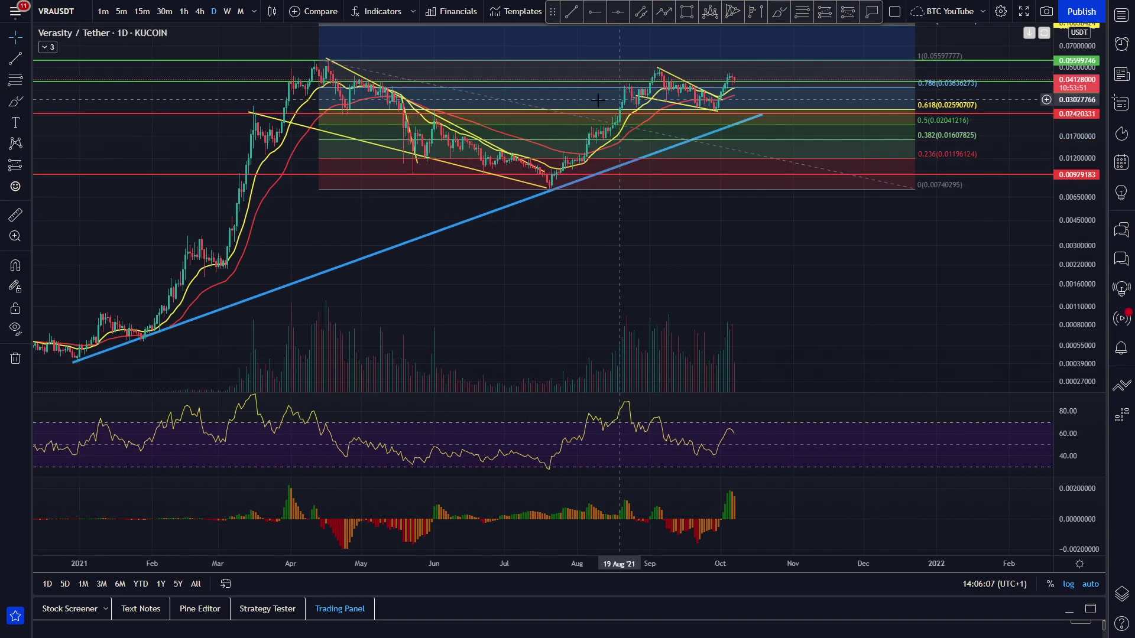
scroll(752, 82, "up", 1)
scroll(752, 81, "up", 4)
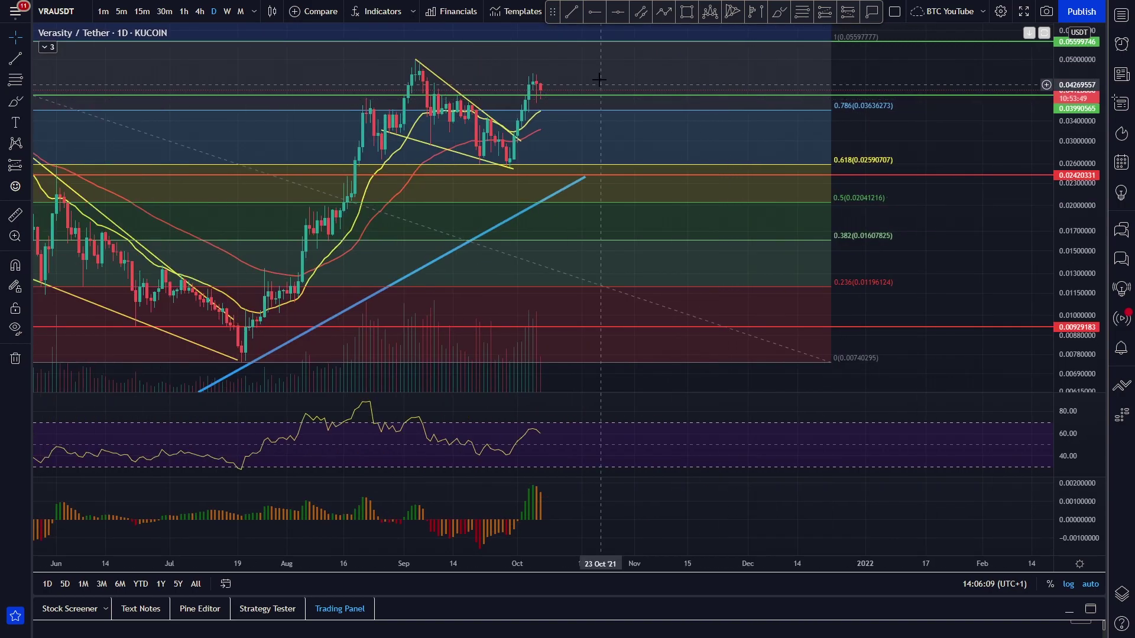
scroll(915, 83, "down", 1)
left_click_drag(916, 84, 874, 156)
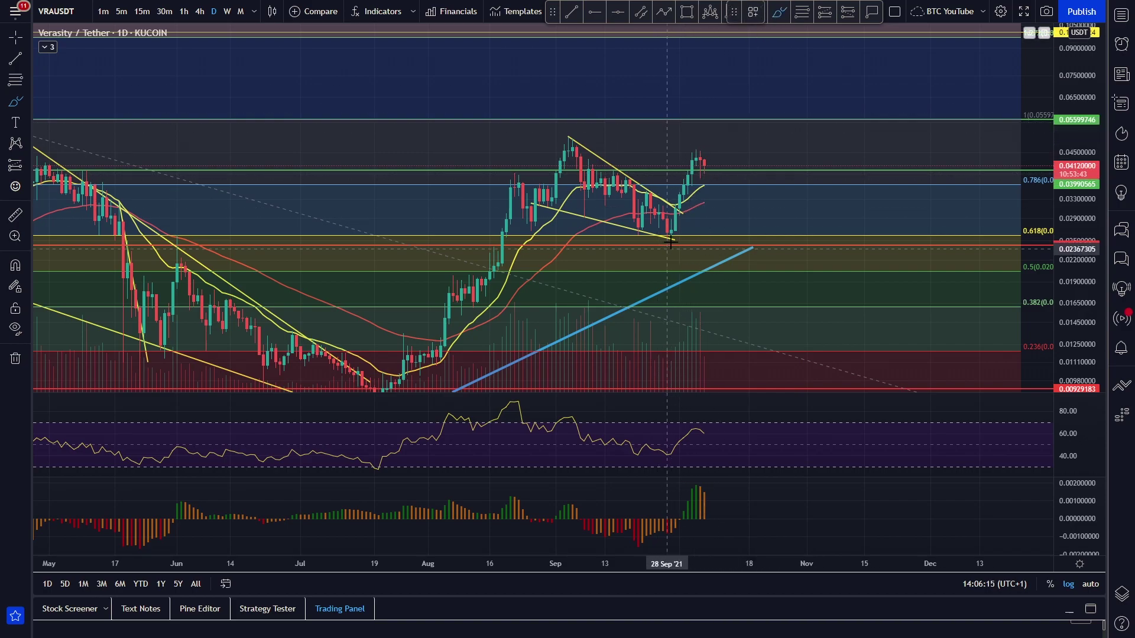
mouse_move(695, 152)
left_mouse_down()
mouse_move(696, 168)
mouse_move(720, 137)
left_mouse_up()
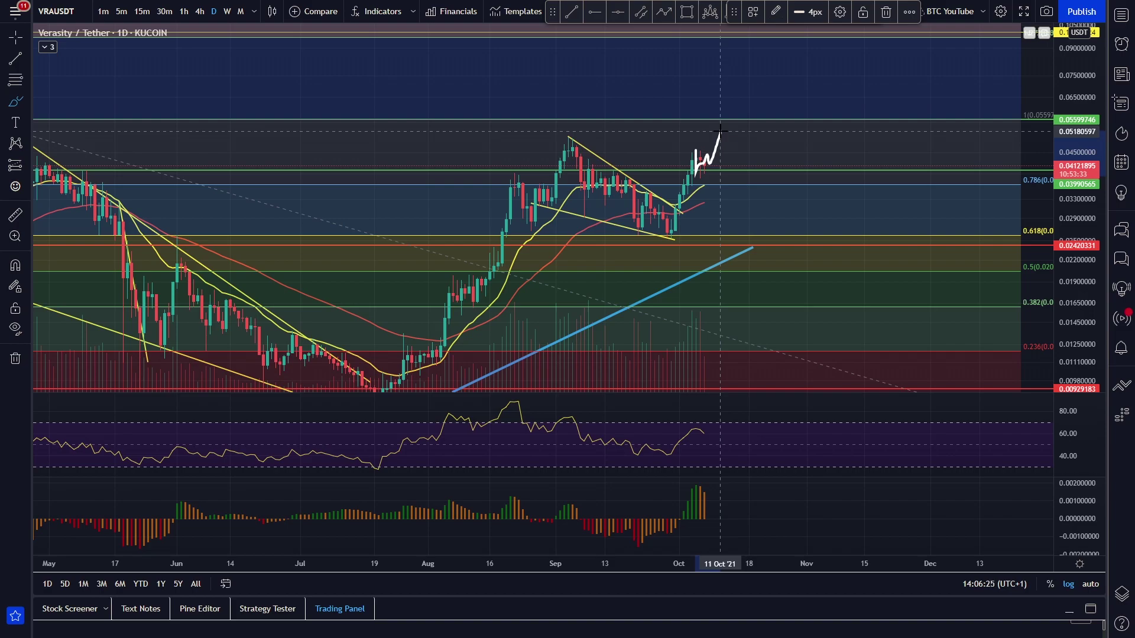
- Mark the September peak with horizontal brush strokes and sketch a pullback from the upper green line at 0.05599746
left_click_drag(546, 136, 602, 133)
mouse_move(719, 133)
left_mouse_down()
mouse_move(728, 115)
mouse_move(737, 120)
mouse_move(721, 126)
mouse_move(757, 136)
left_mouse_up()
left_click_drag(518, 132, 625, 132)
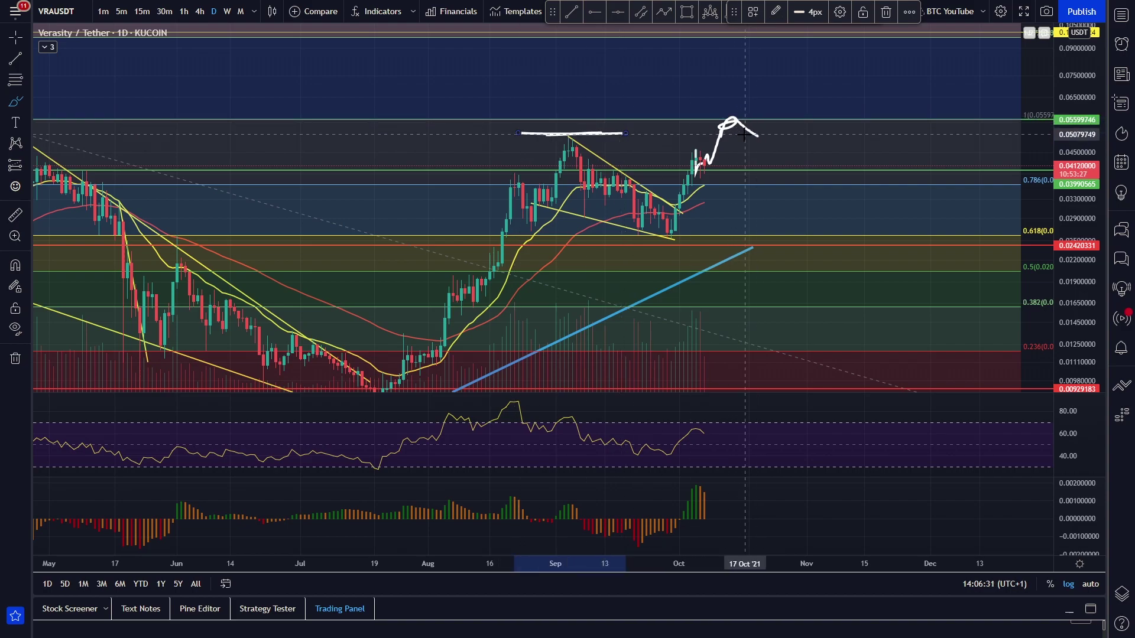
- Brush a bounce and a steep rally continuing from the sketched pullback, and undo the projection and September peak strokes
left_click_drag(759, 136, 769, 122)
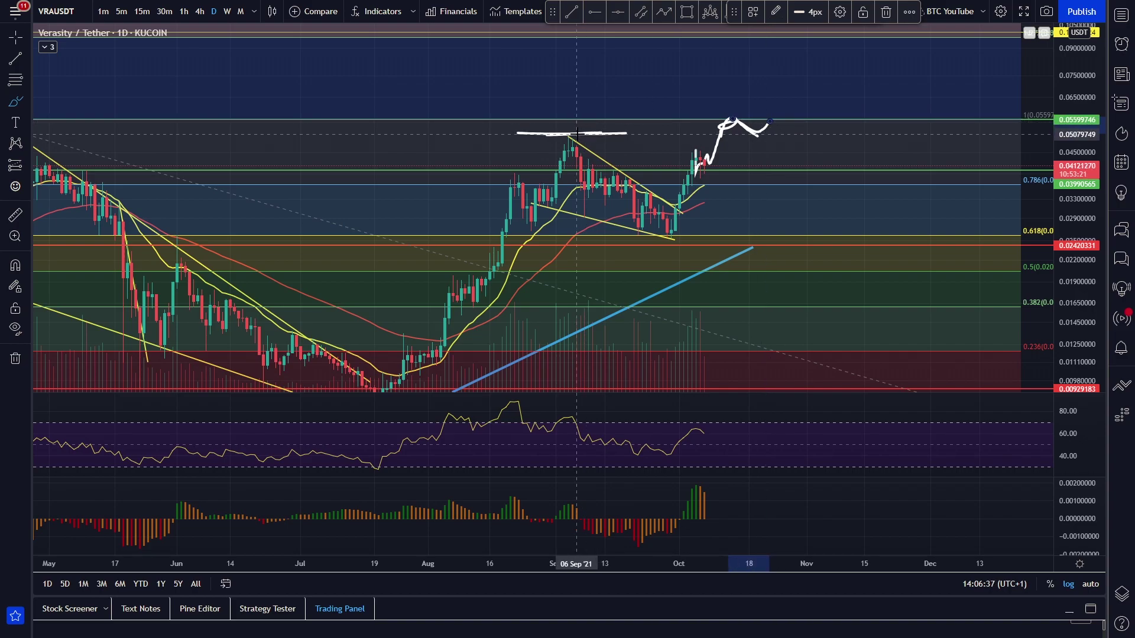
mouse_move(768, 122)
left_mouse_down()
mouse_move(783, 82)
mouse_move(802, 122)
mouse_move(857, 26)
left_mouse_up()
key("ctrl+z")
key("ctrl+z")
key("ctrl+z")
key("ctrl+z")
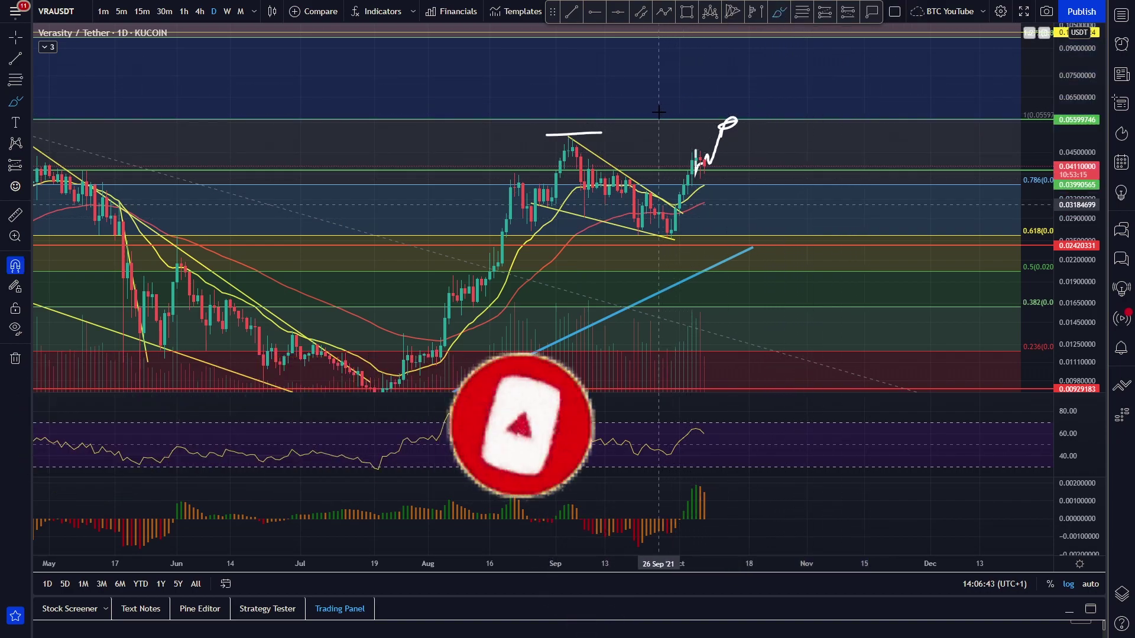
key("ctrl+z")
key("Escape")
- Brush a projected dip from the October high to the 0.786 Fib level and a rise above the 1 level, and undo it
scroll(602, 154, "up", 2)
mouse_move(626, 146)
left_mouse_down()
mouse_move(834, 144)
mouse_move(633, 116)
mouse_move(671, 114)
left_mouse_up()
left_click(779, 12)
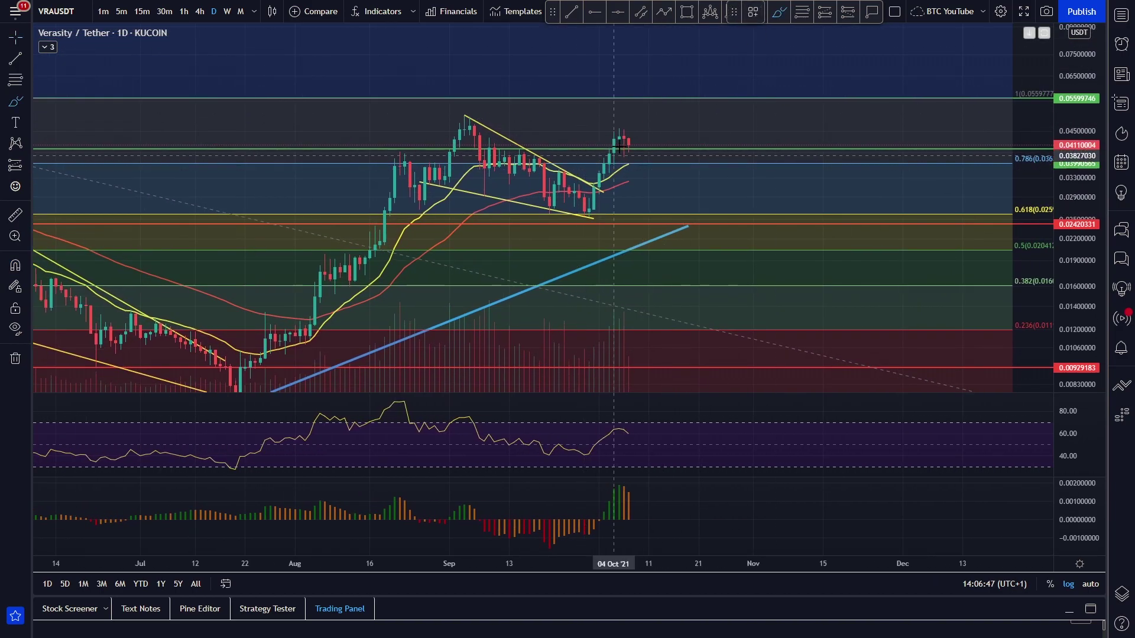
key("Escape")
left_click_drag(750, 112, 715, 114)
left_click(782, 12)
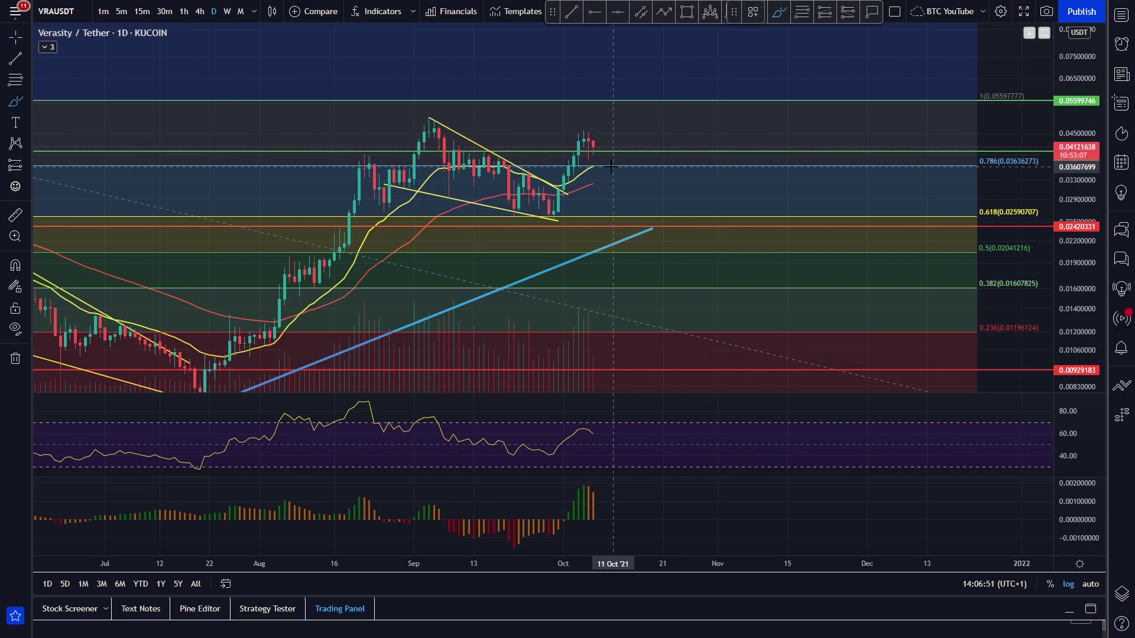
mouse_move(585, 137)
left_mouse_down()
mouse_move(608, 161)
mouse_move(736, 90)
left_mouse_up()
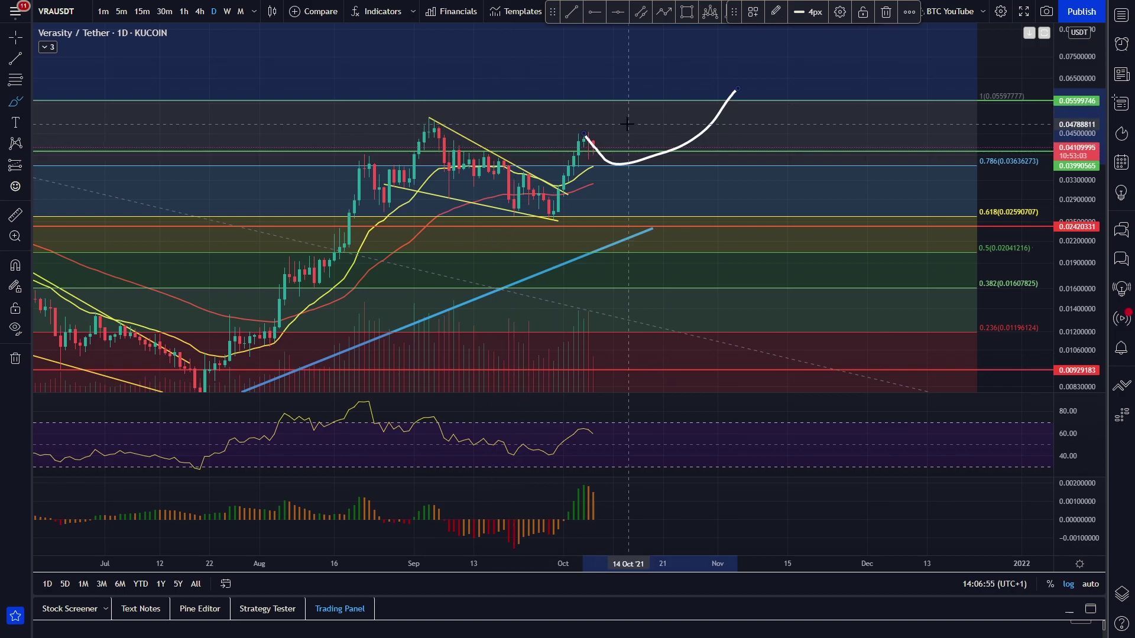
key("ctrl+z")
- Brush a short stroke under the latest candle and an upward extension of the red moving average, undoing each stroke
left_click_drag(592, 154, 587, 172)
key("ctrl+z")
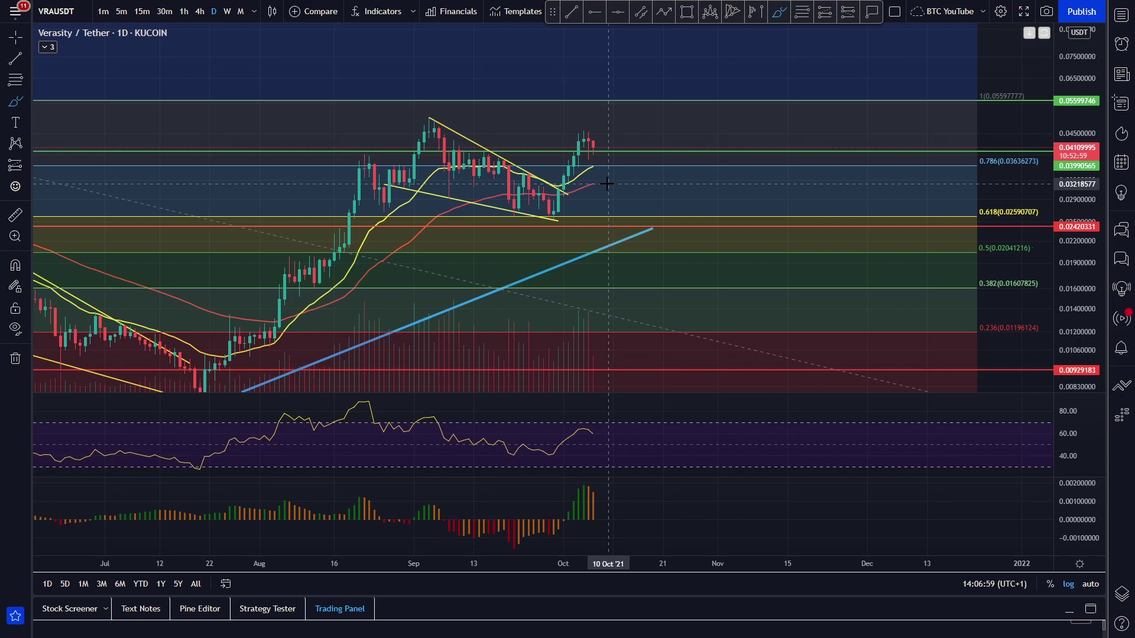
left_click_drag(590, 185, 643, 170)
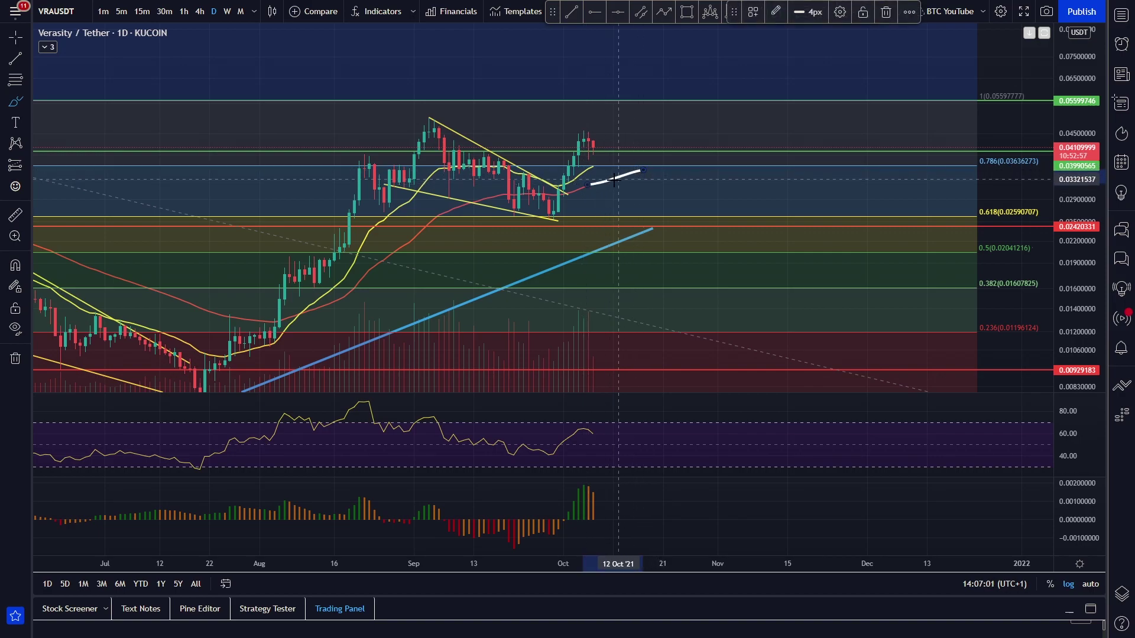
key("ctrl+z")
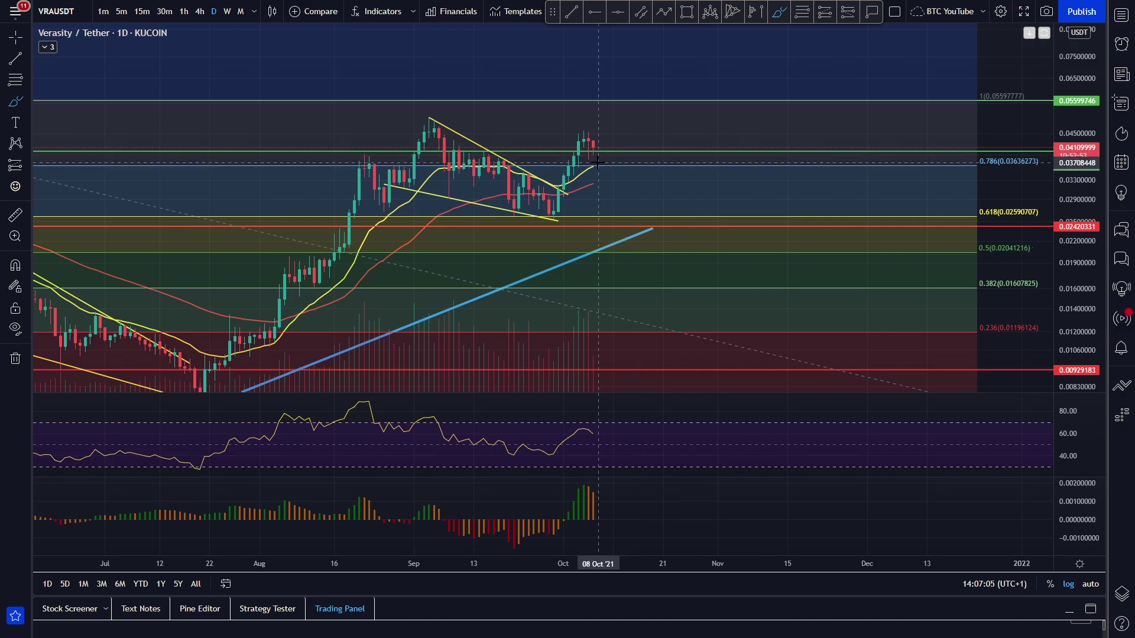
- Brush marks at the September peak and the 0.05599746 line plus a steep rally projection from the latest candle, and undo the strokes
left_click_drag(658, 130, 646, 152)
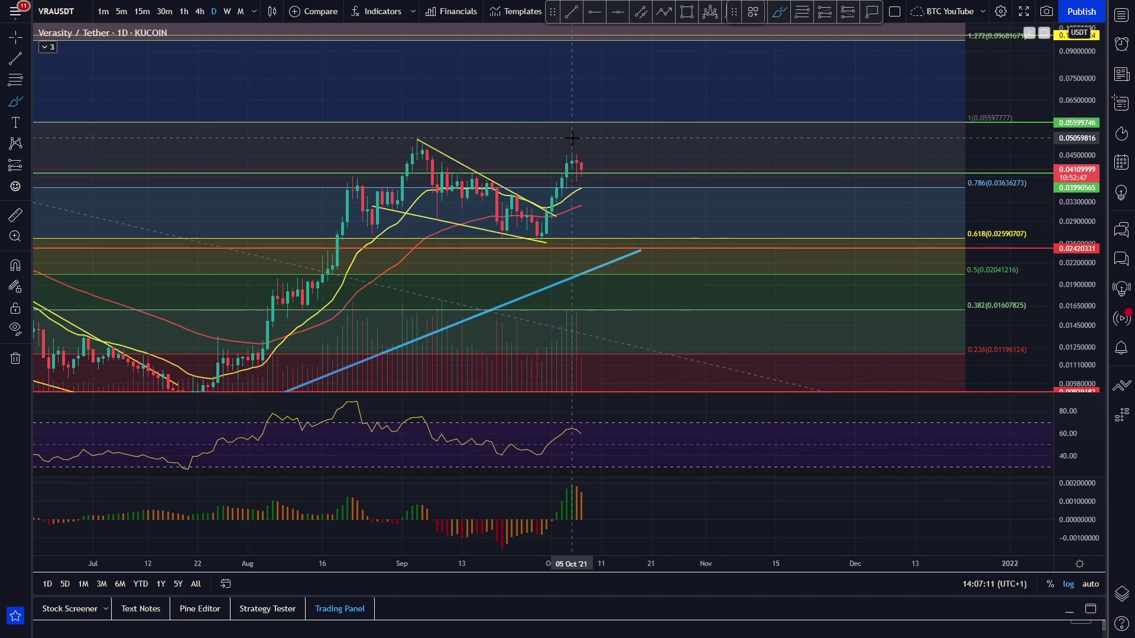
left_click_drag(410, 138, 483, 138)
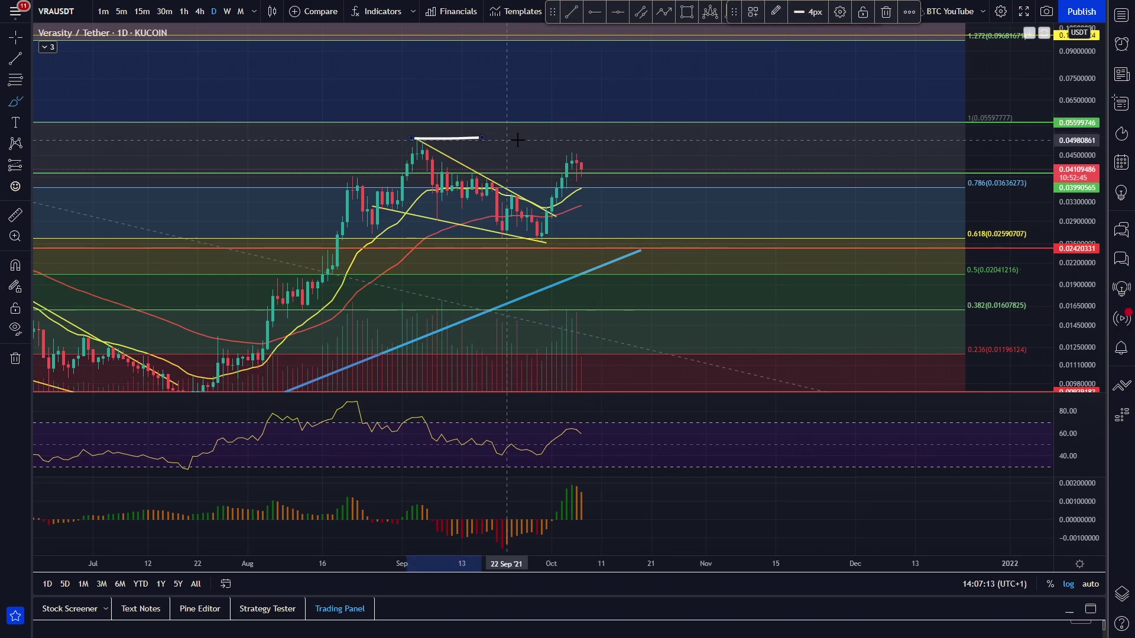
left_click_drag(586, 122, 683, 122)
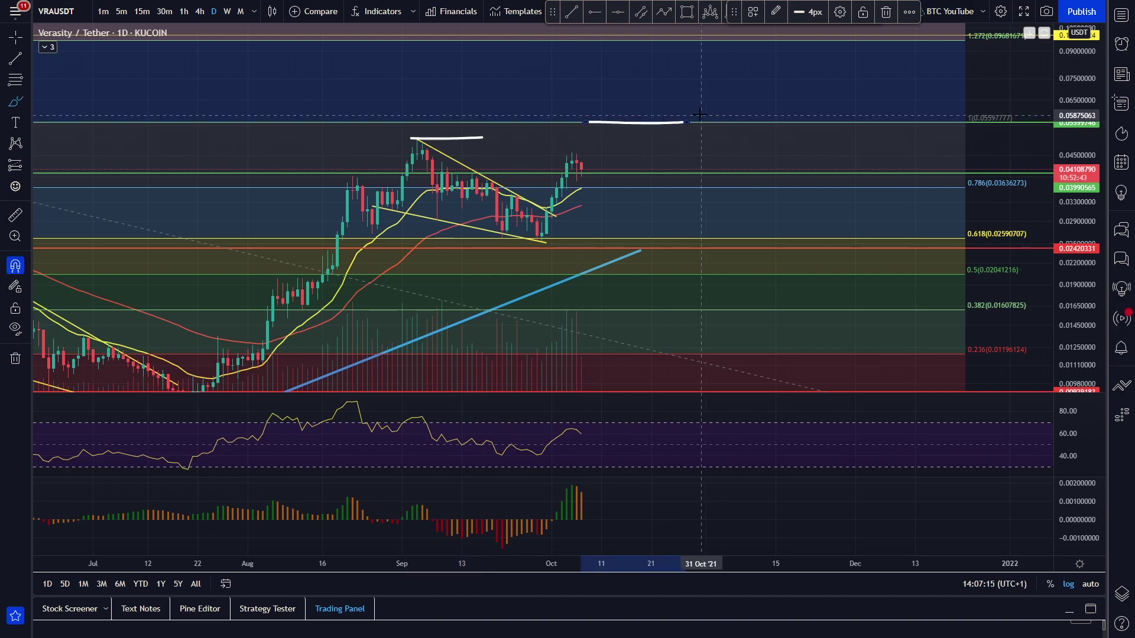
key("ctrl+z")
key("ctrl+z")
mouse_move(582, 167)
left_mouse_down()
mouse_move(597, 117)
mouse_move(631, 117)
mouse_move(686, 40)
left_mouse_up()
key("ctrl+z")
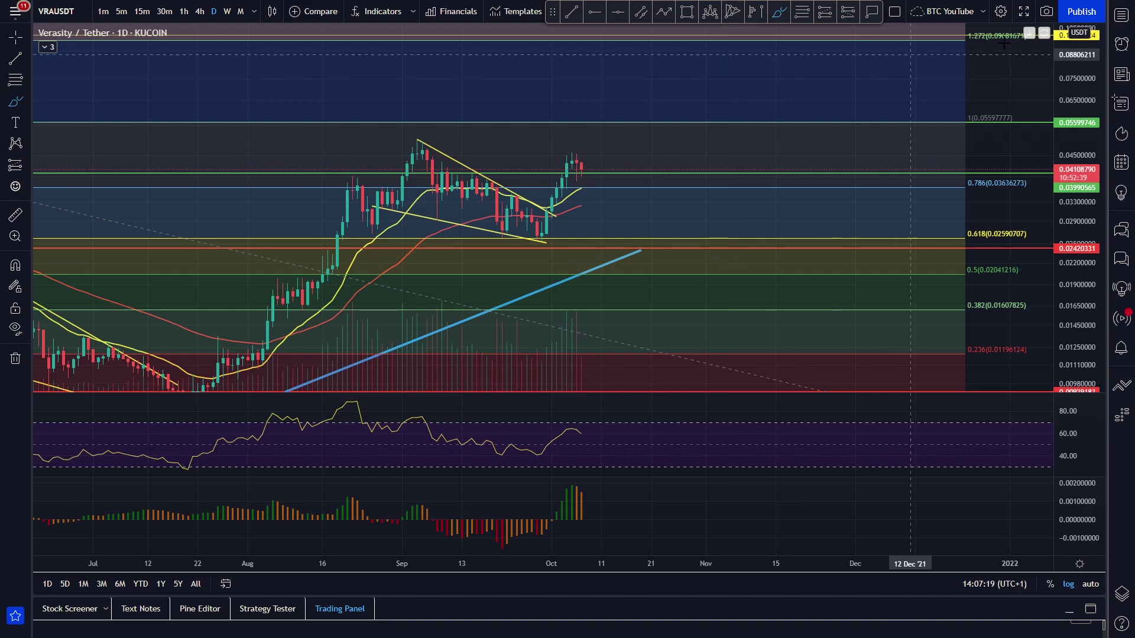
- Examine the Fib extension levels above the current price, from 1.272 up to 2.272, against the full price history since early 2021
left_click_drag(1074, 80, 1074, 142)
scroll(829, 118, "down", 4)
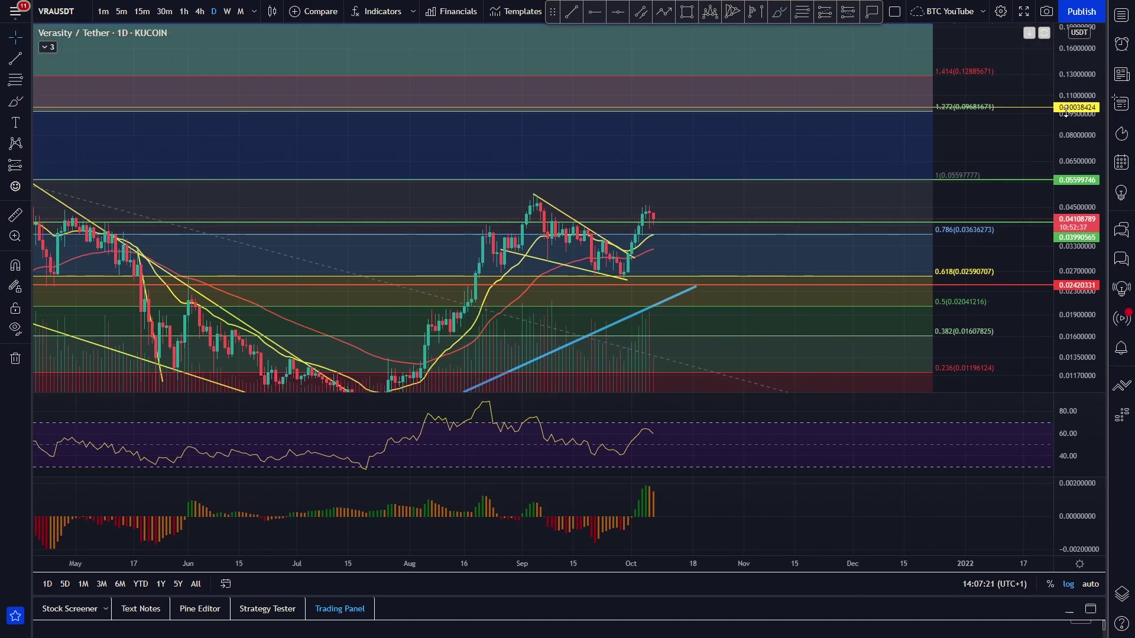
left_click_drag(771, 132, 706, 125)
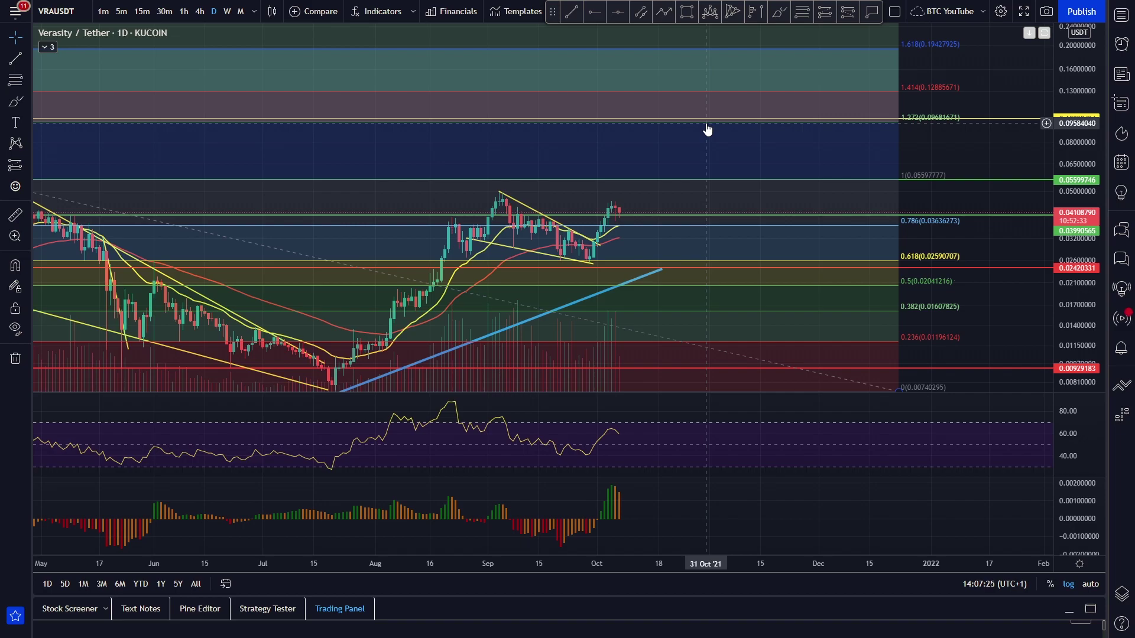
scroll(712, 131, "down", 5)
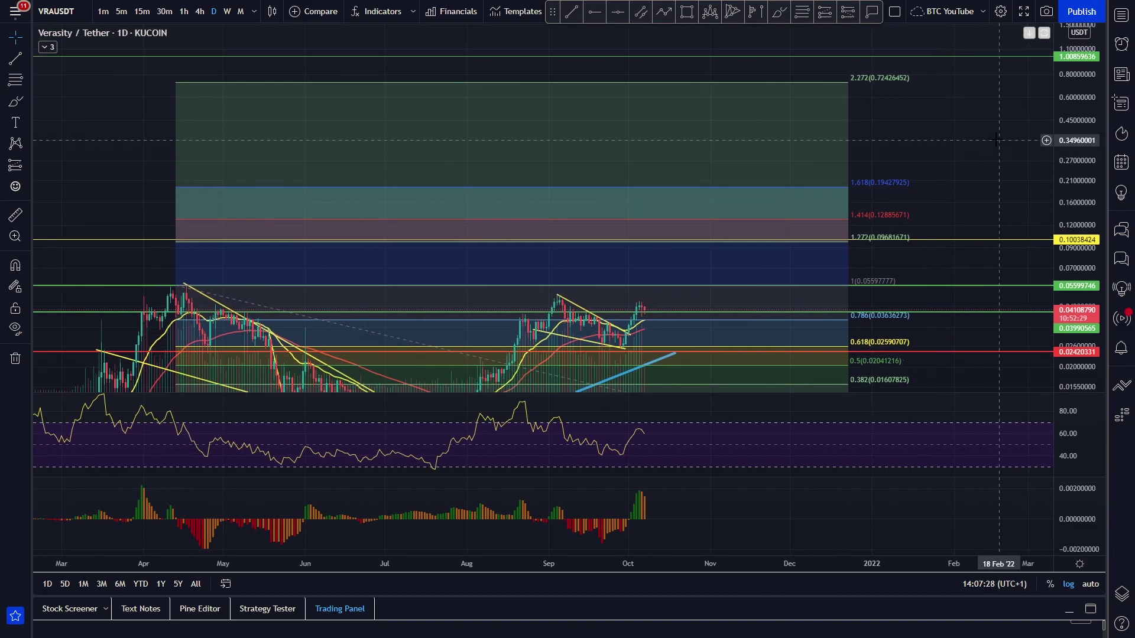
left_click_drag(951, 126, 927, 117)
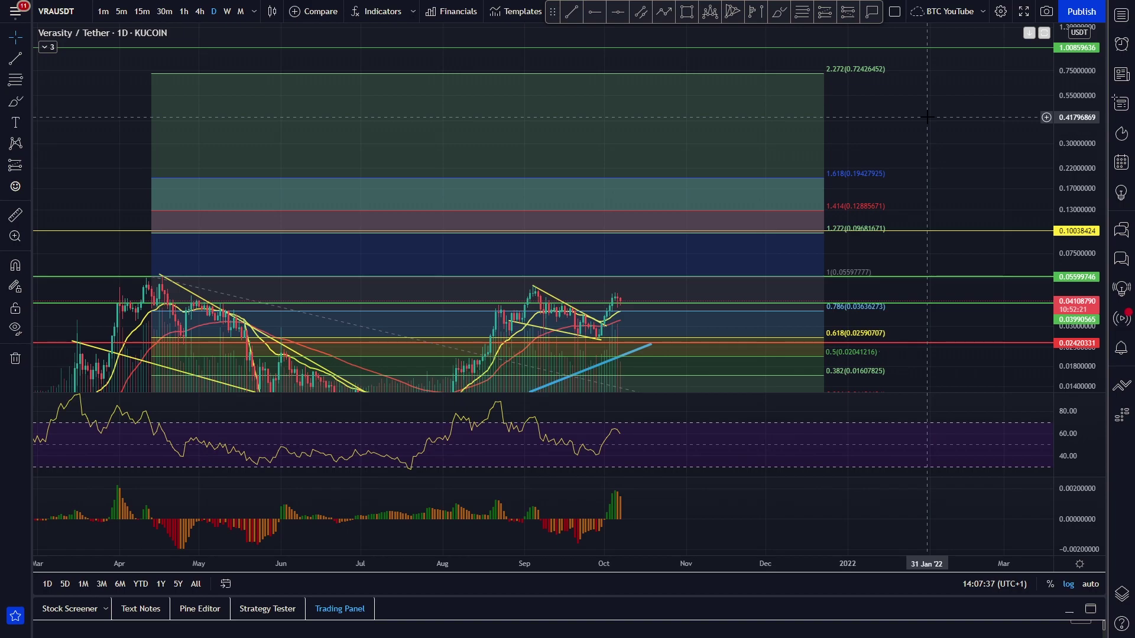
scroll(940, 113, "down", 3)
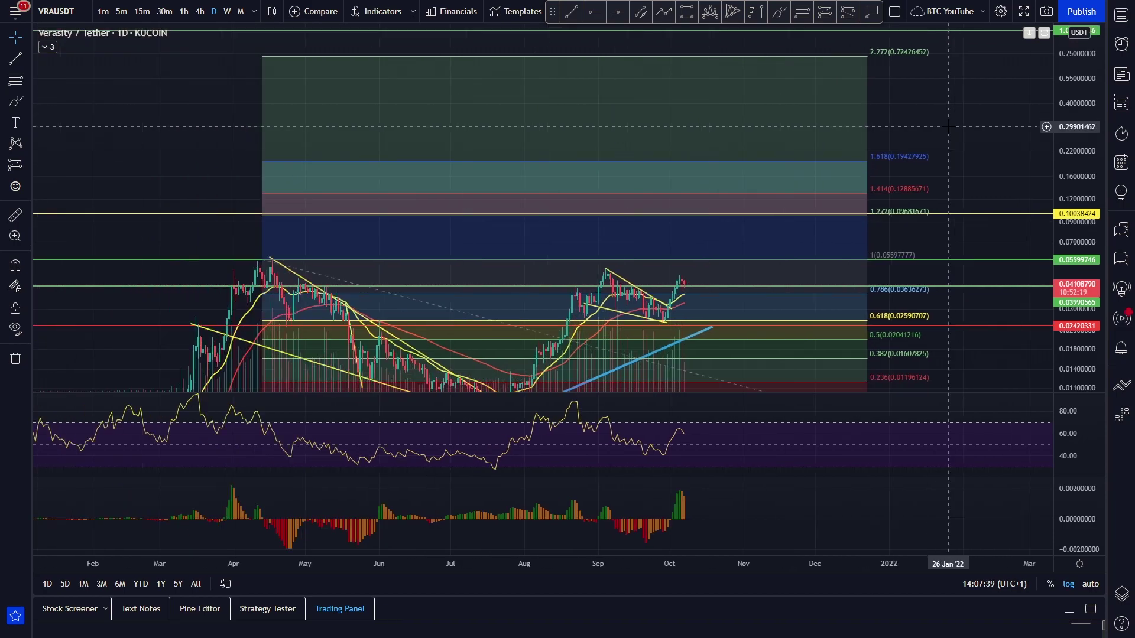
scroll(907, 116, "down", 2)
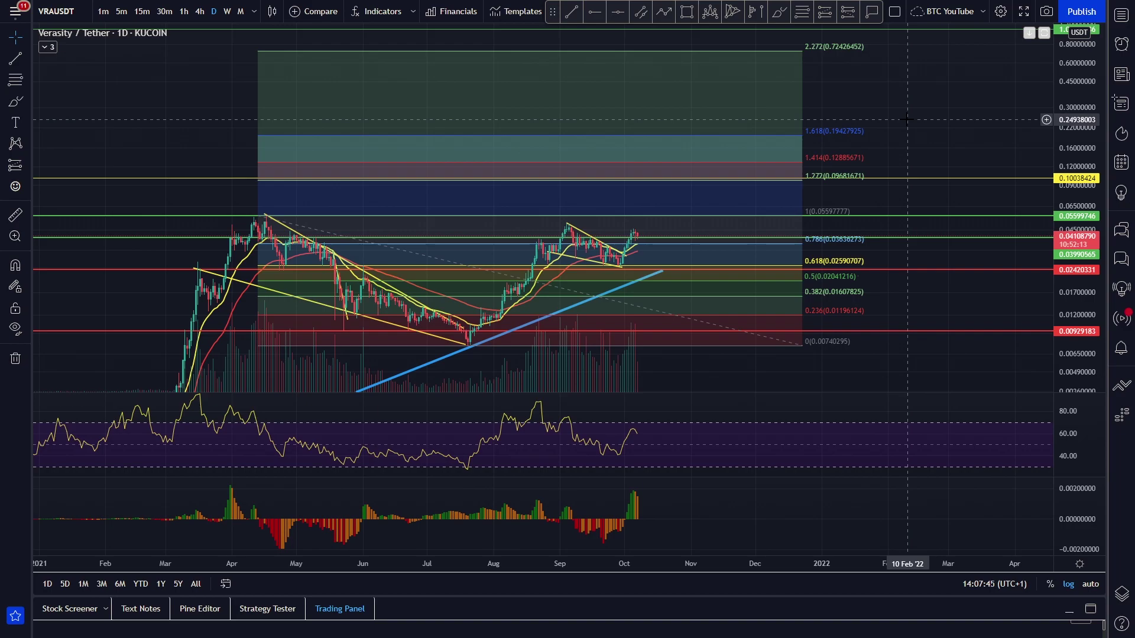
left_click_drag(901, 126, 896, 127)
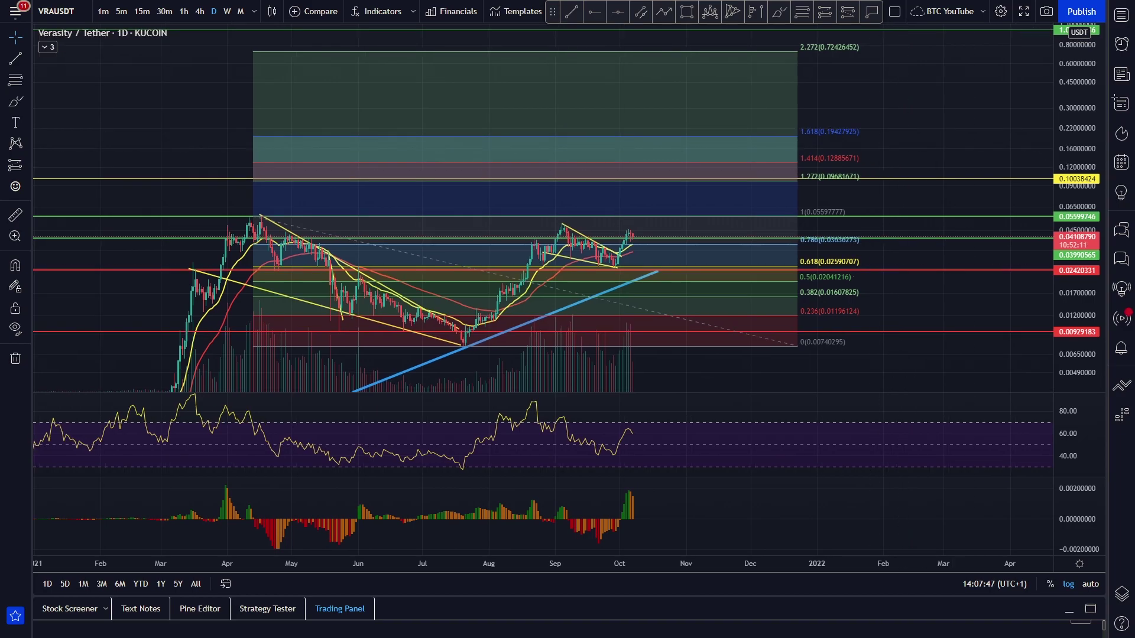